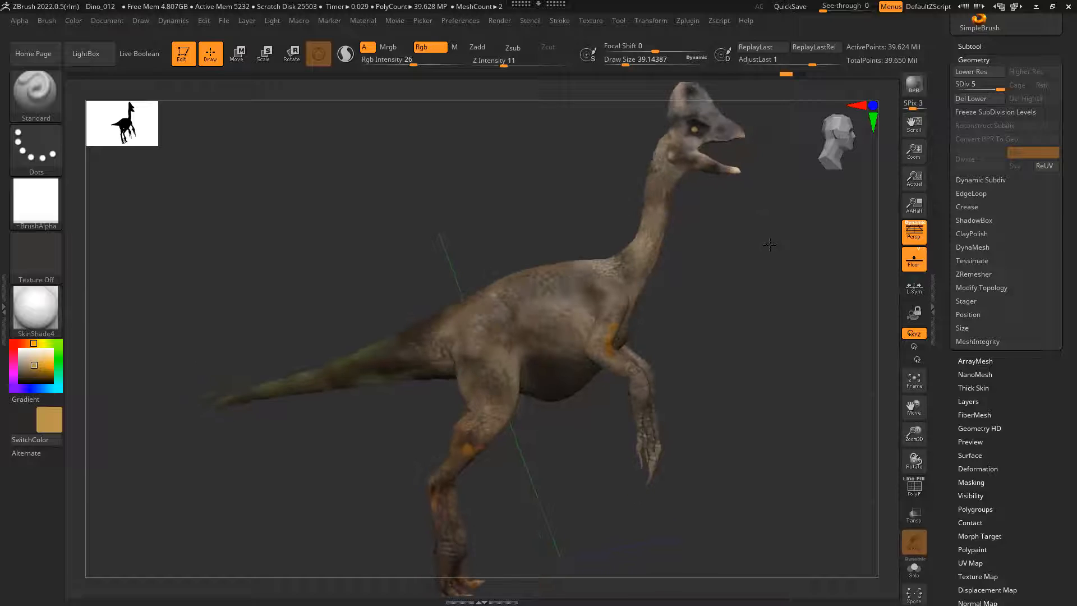
Step: Create a new texture map for the dinosaur body from its polypaint
{"action": "left_click_drag", "start_coordinate": [766, 281], "coordinate": [758, 319]}
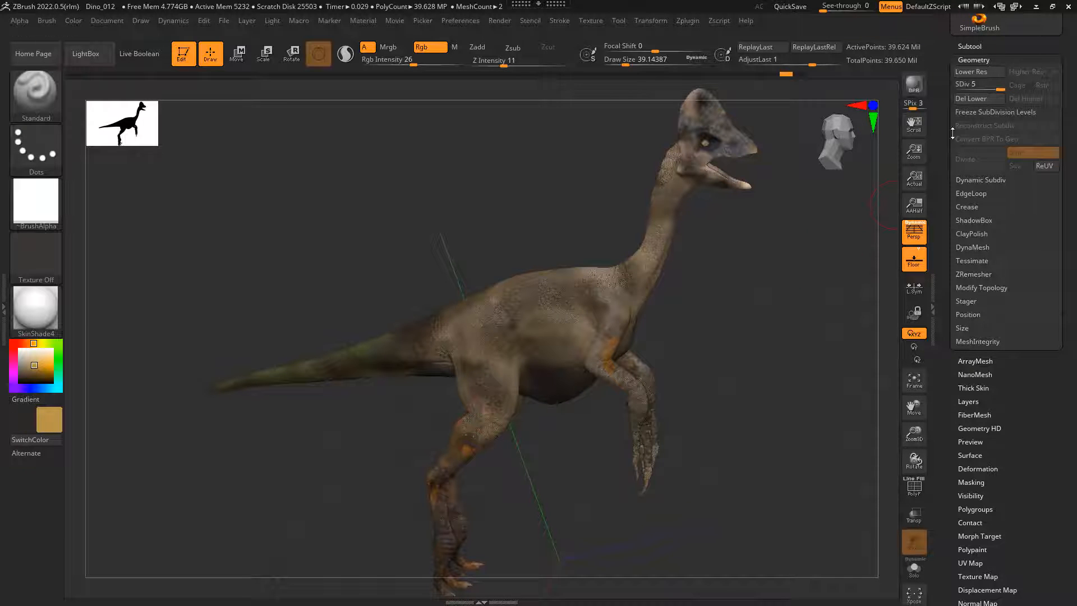
{"action": "left_click", "coordinate": [972, 60]}
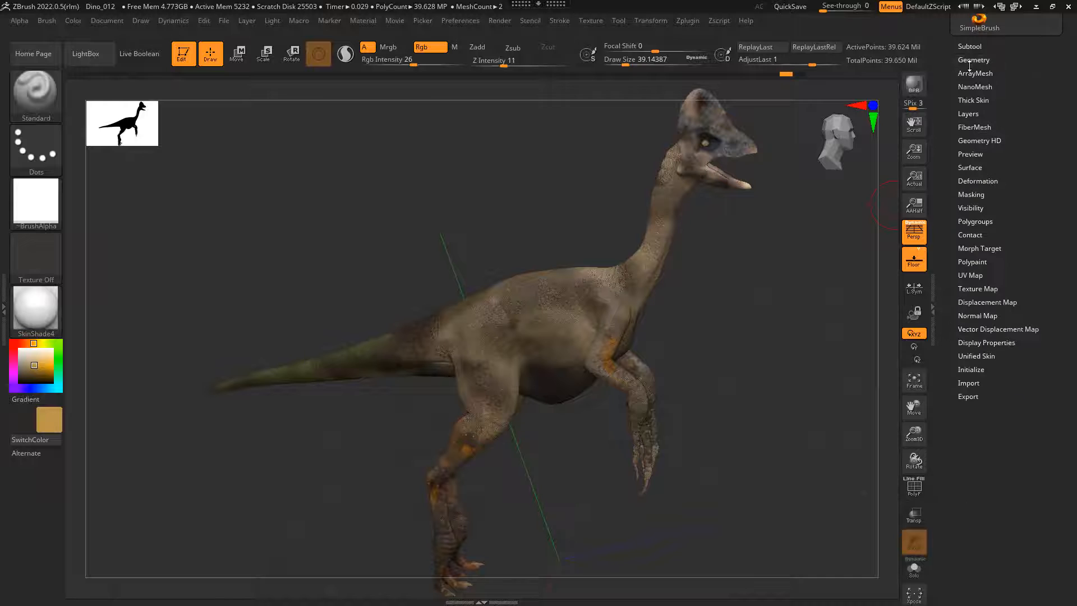
{"action": "left_click", "coordinate": [970, 274]}
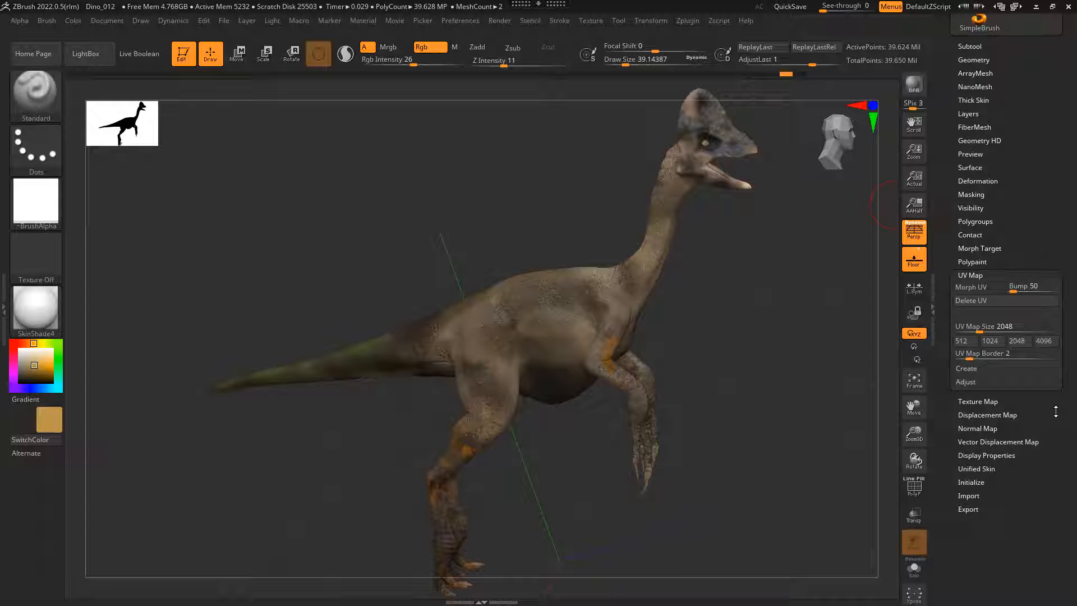
{"action": "left_click", "coordinate": [986, 401]}
{"action": "left_click", "coordinate": [966, 382]}
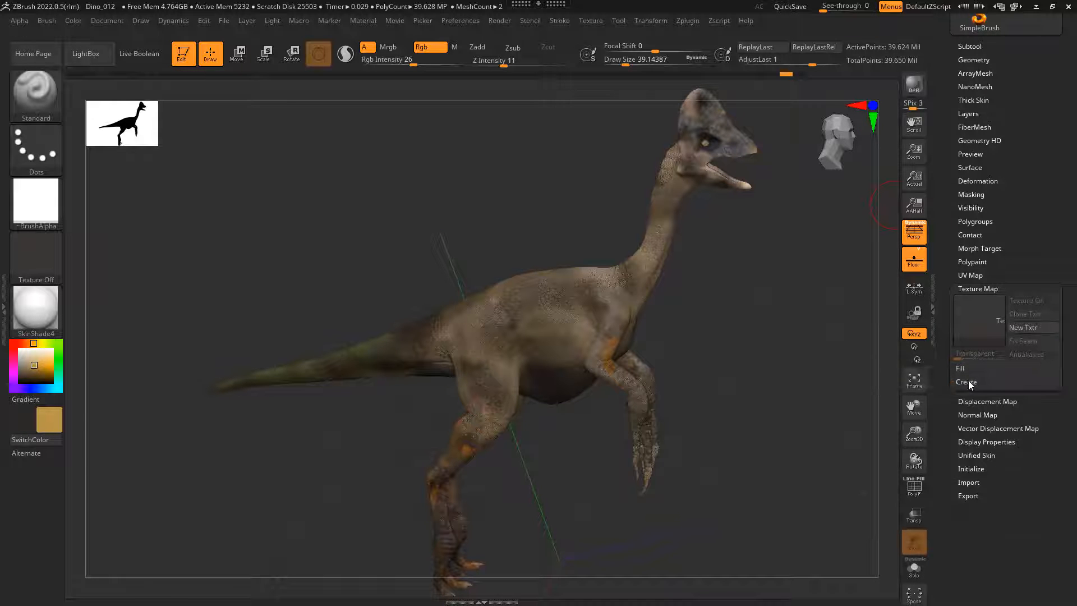
{"action": "left_click", "coordinate": [967, 382]}
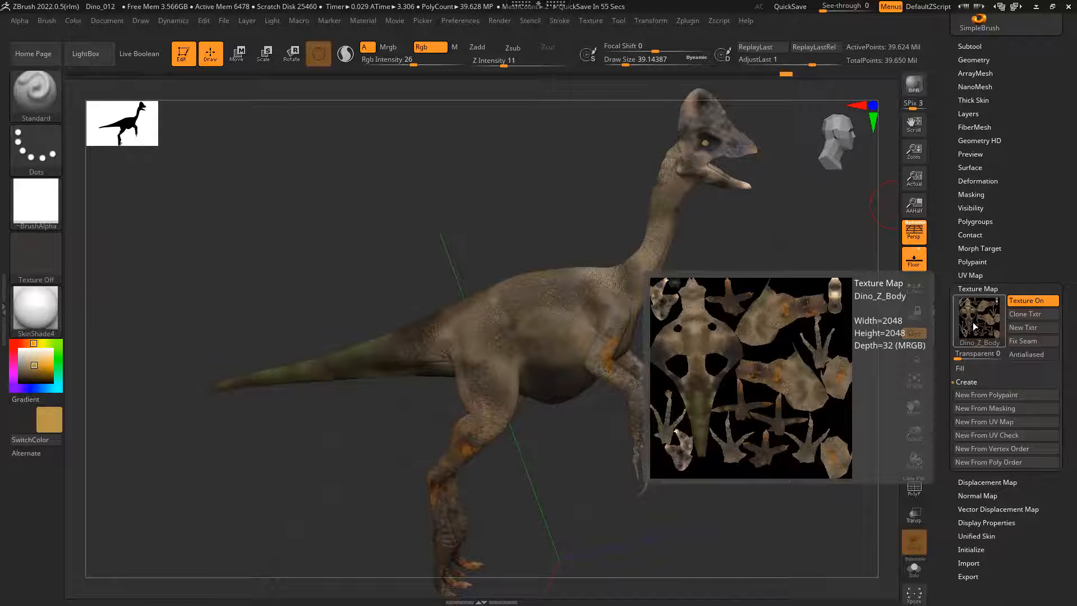
Step: Clone the Dino_Z_Body texture map into the texture palette and check it there as the current texture
{"action": "left_click", "coordinate": [1034, 316]}
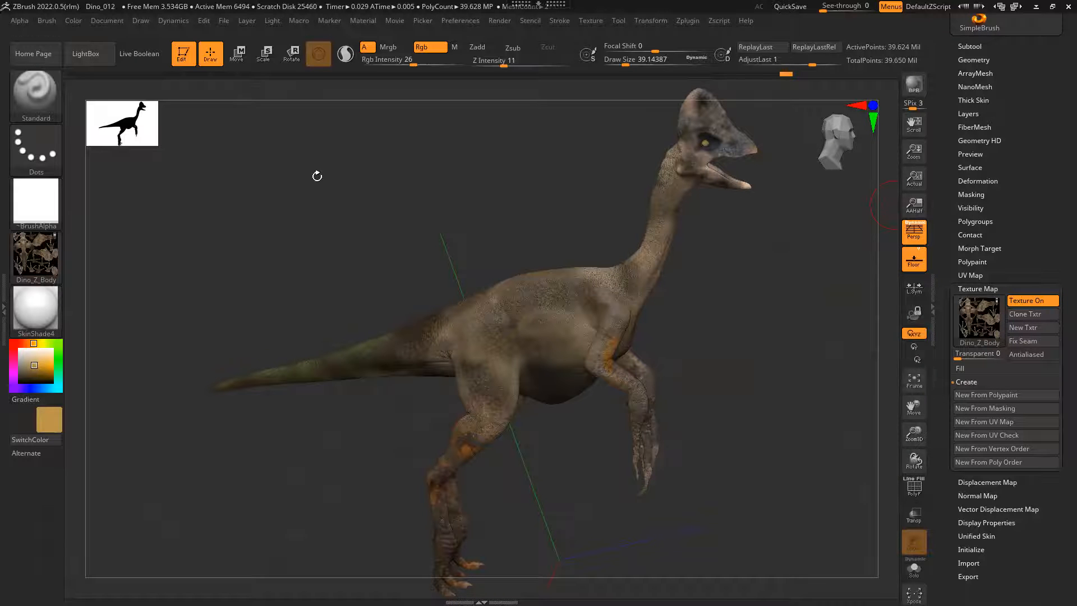
{"action": "mouse_move", "coordinate": [39, 251]}
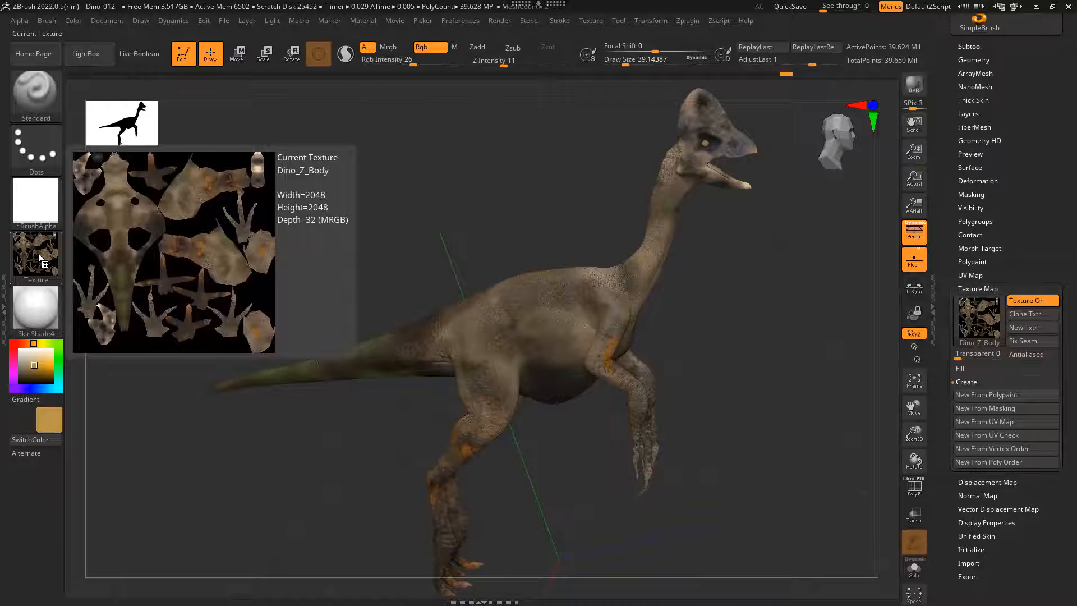
{"action": "left_click", "coordinate": [592, 21]}
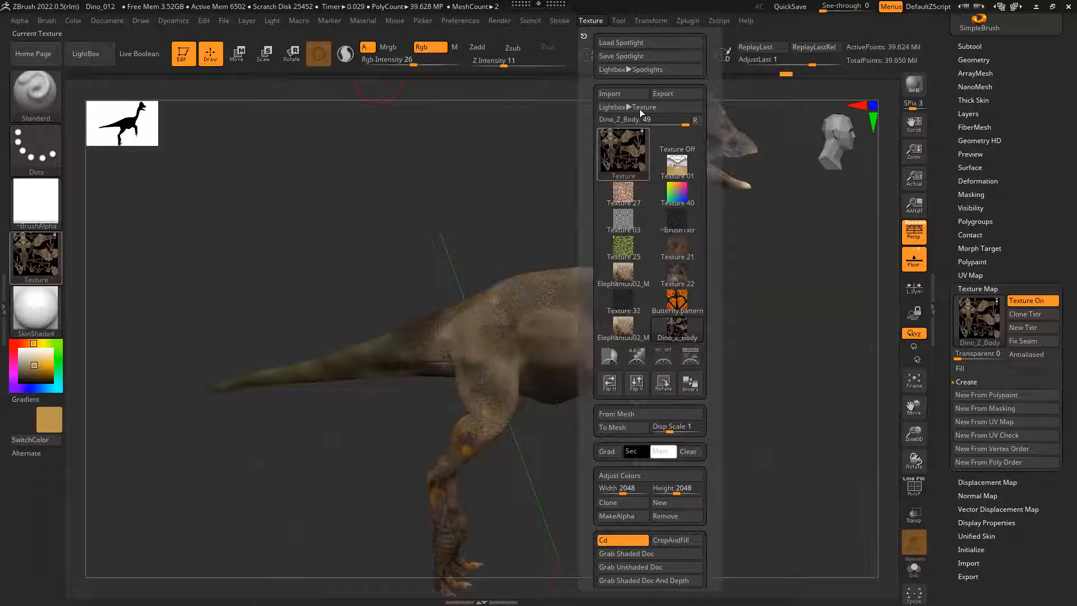
{"action": "mouse_move", "coordinate": [628, 149]}
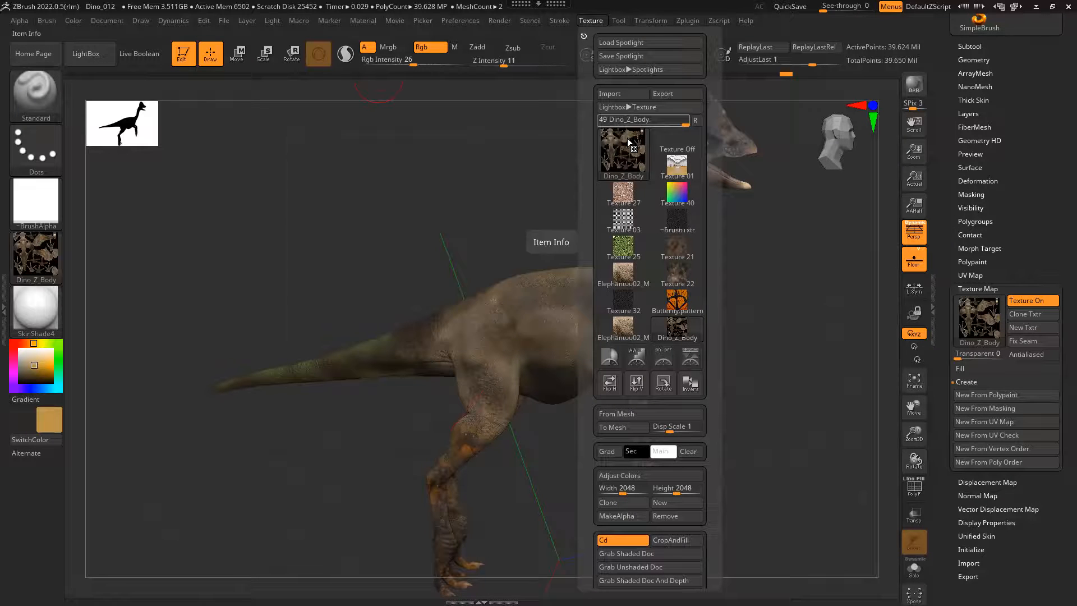
{"action": "left_click", "coordinate": [617, 148]}
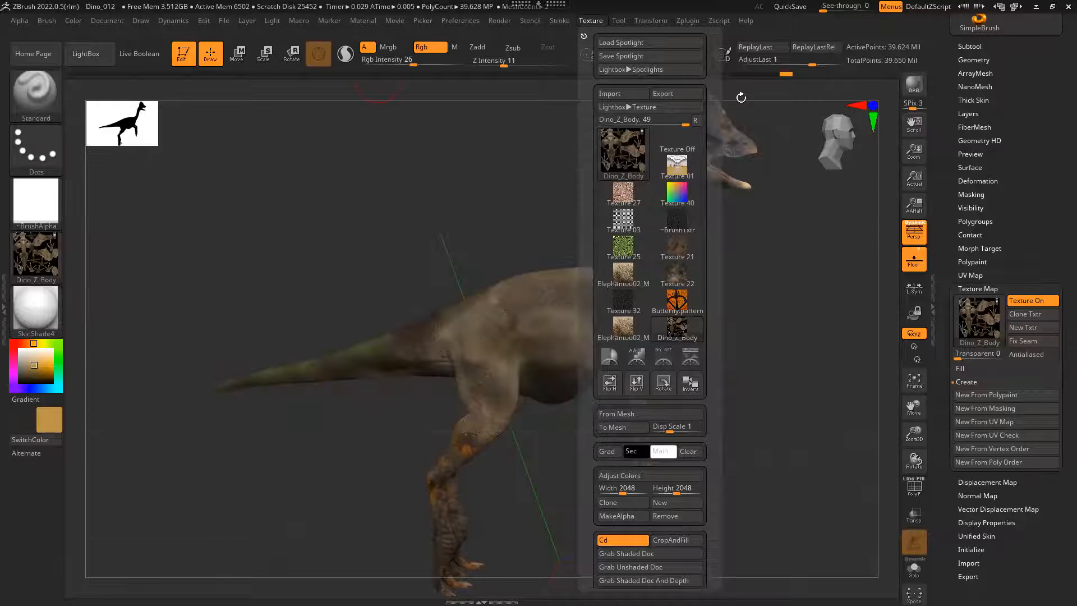
Step: Export the Dino_Z_Body texture as a TIFF named Dino_Z_BodyPcolor into the output folder inside the zbrush folder
{"action": "left_click", "coordinate": [594, 22]}
{"action": "left_click", "coordinate": [677, 94]}
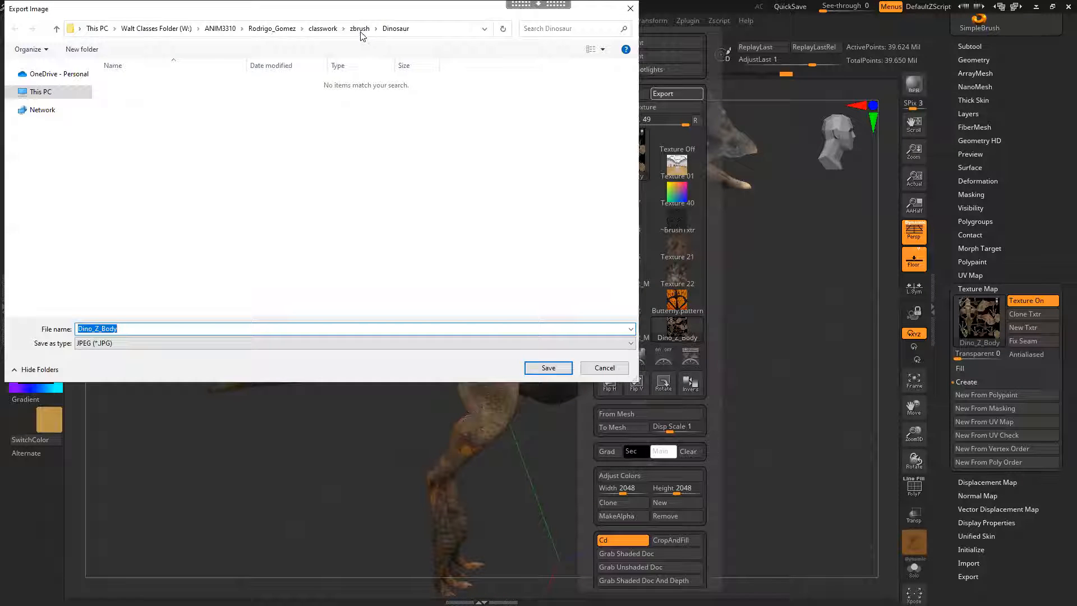
{"action": "left_click", "coordinate": [359, 29]}
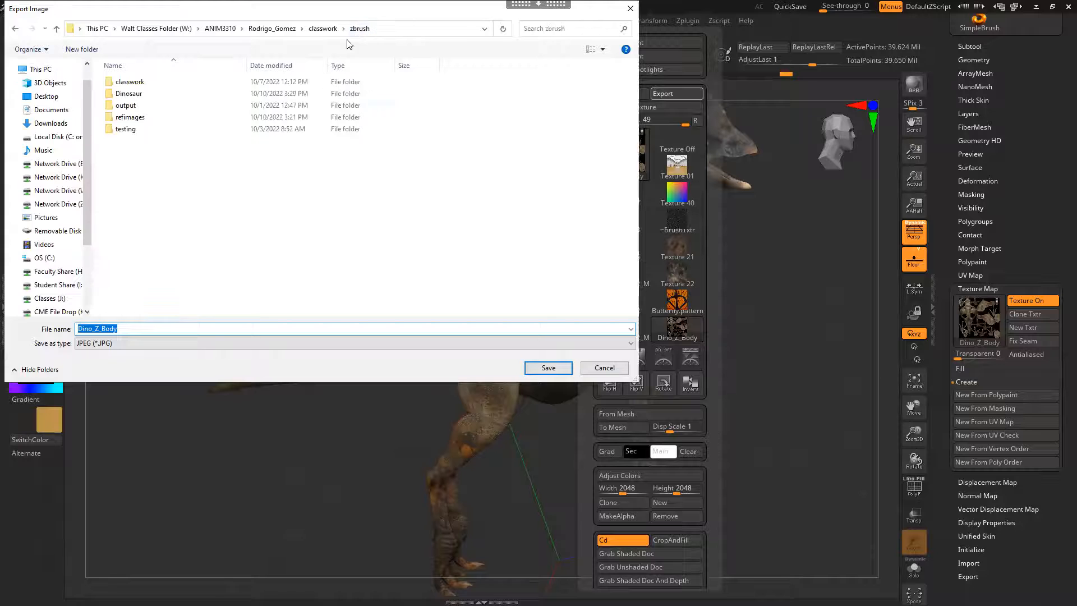
{"action": "double_click", "coordinate": [128, 105]}
{"action": "left_click", "coordinate": [121, 329]}
{"action": "double_click", "coordinate": [118, 328]}
{"action": "left_click", "coordinate": [127, 343]}
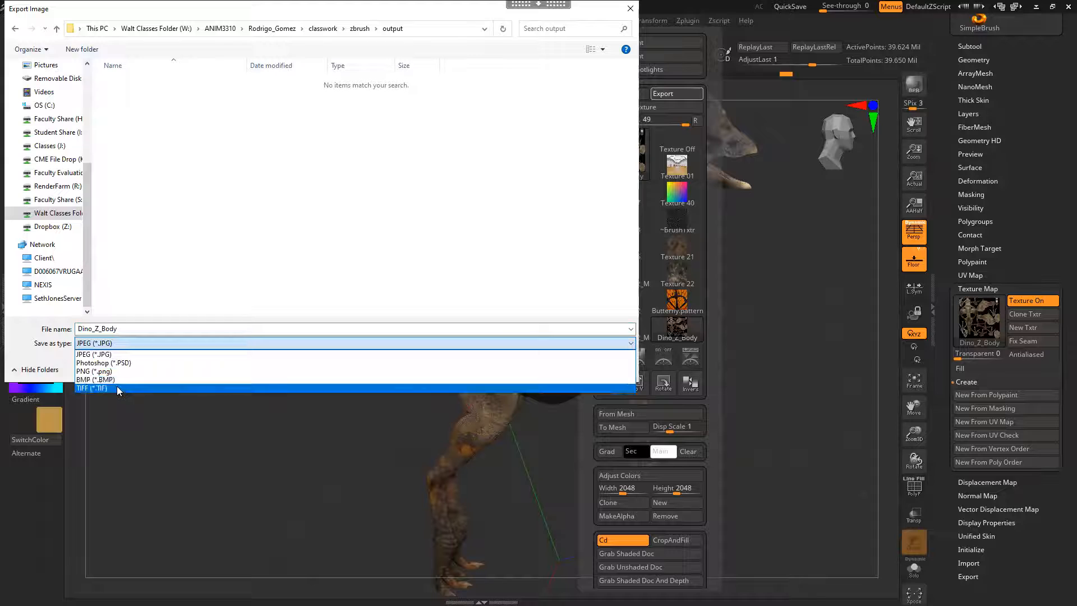
{"action": "left_click", "coordinate": [118, 389]}
{"action": "double_click", "coordinate": [121, 328]}
{"action": "left_click", "coordinate": [121, 329]}
{"action": "type", "text": "Pcolor"}
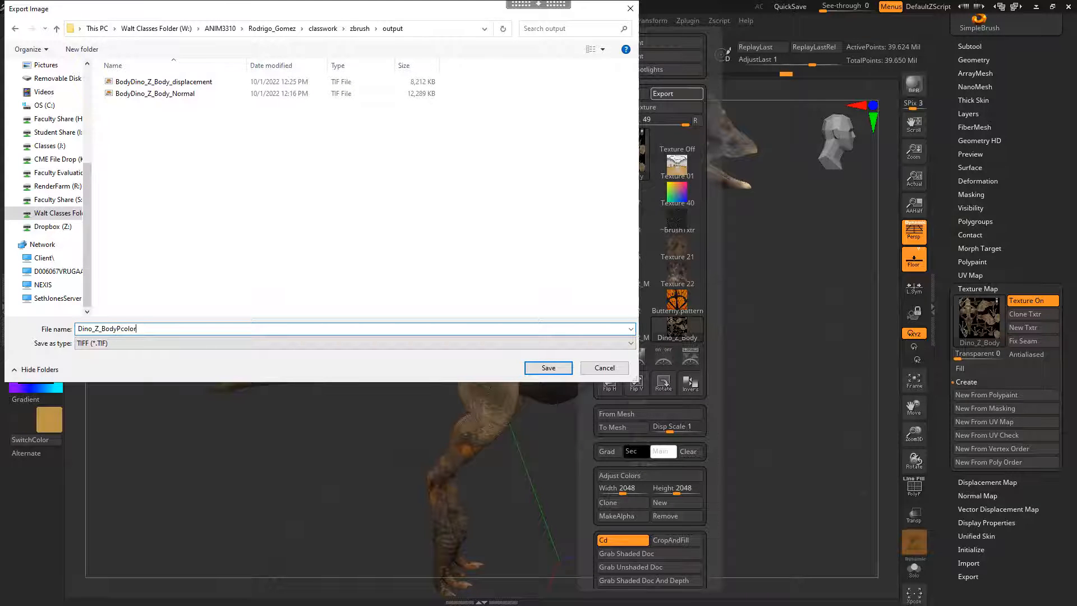
{"action": "left_click", "coordinate": [543, 367]}
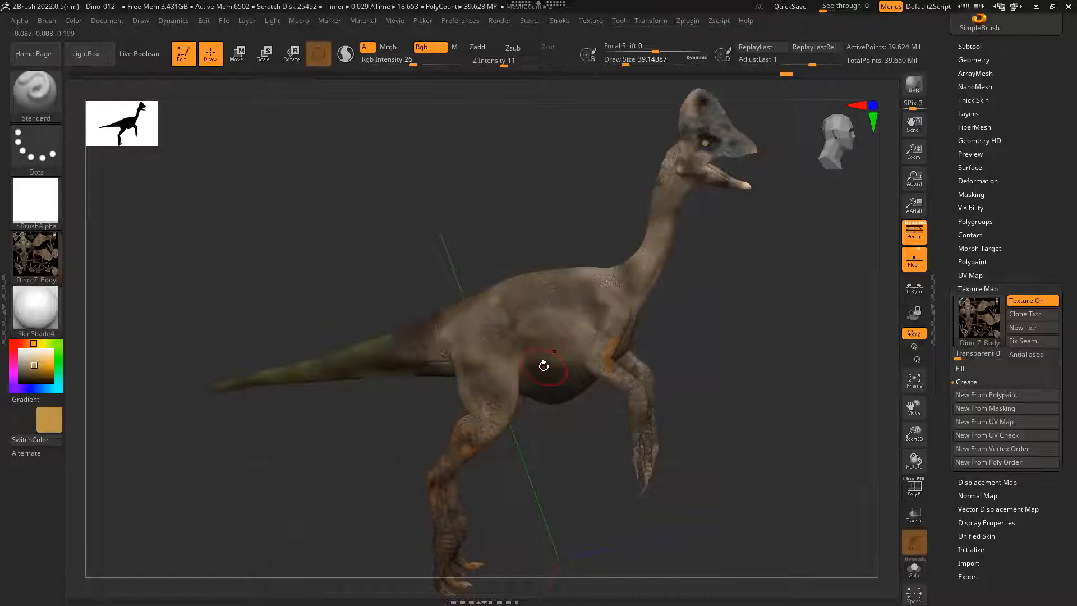
Step: Switch to Maya and show the dinosaur with the default material in the viewport, moving the Hypershade window out of the way
{"action": "left_click", "coordinate": [1036, 10]}
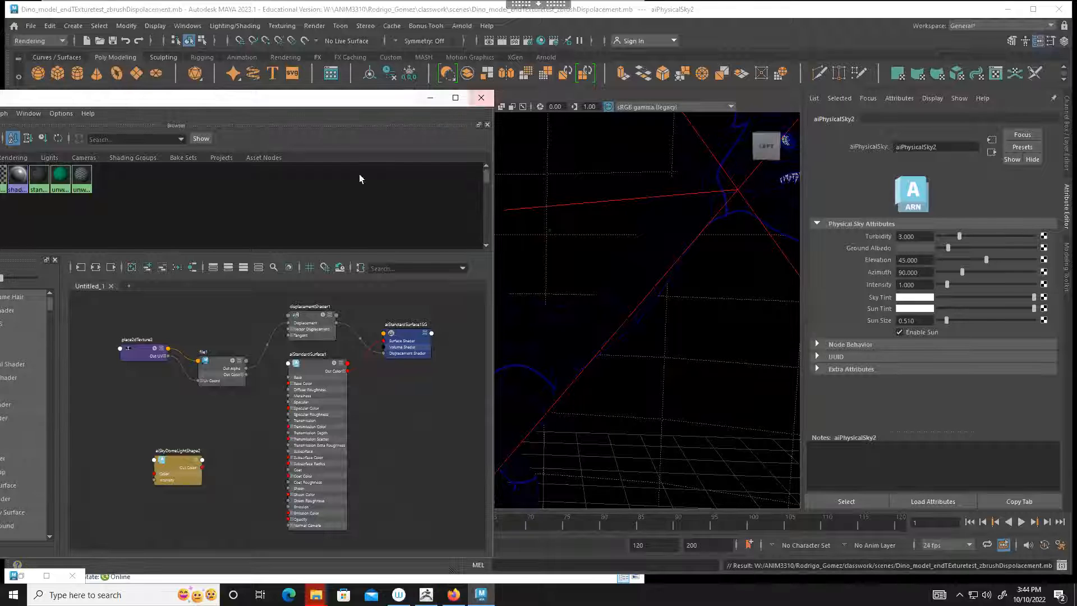
{"action": "scroll", "coordinate": [732, 191], "scroll_direction": "down", "scroll_amount": 5}
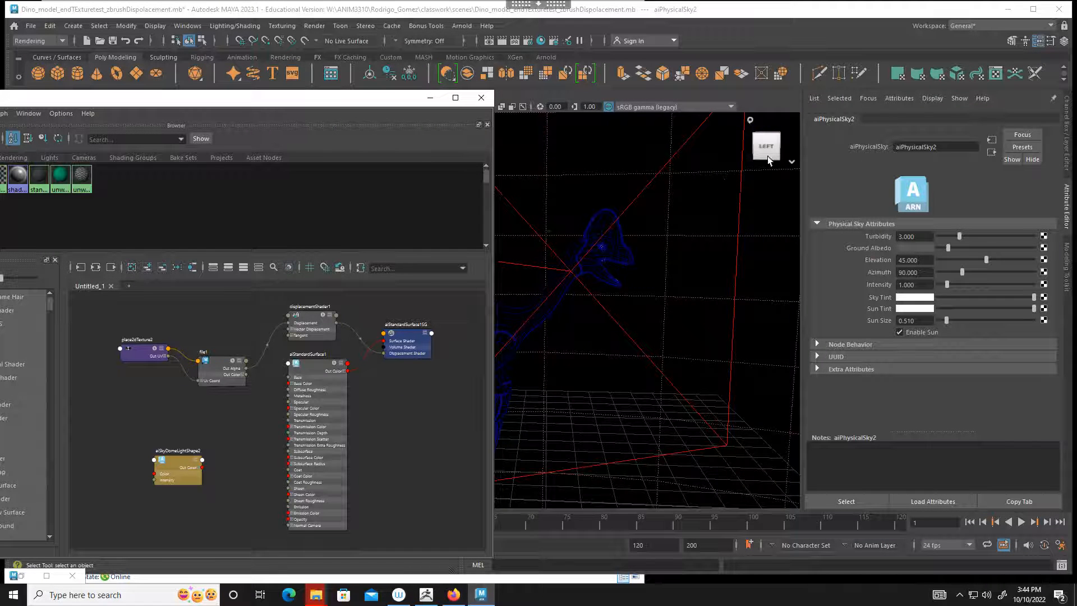
{"action": "left_click_drag", "start_coordinate": [368, 102], "coordinate": [426, 171]}
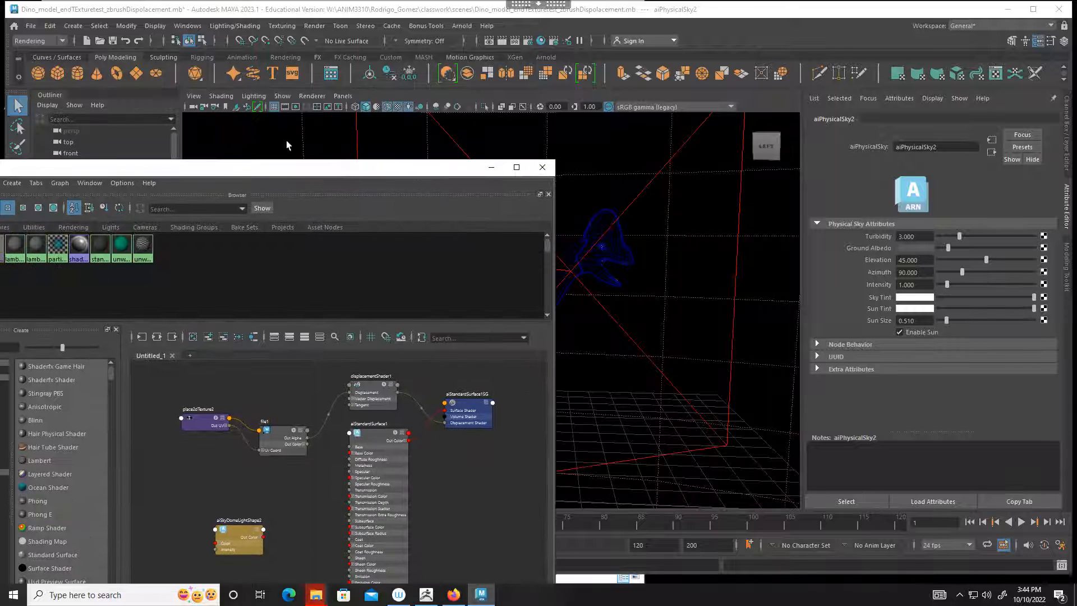
{"action": "left_click", "coordinate": [220, 96]}
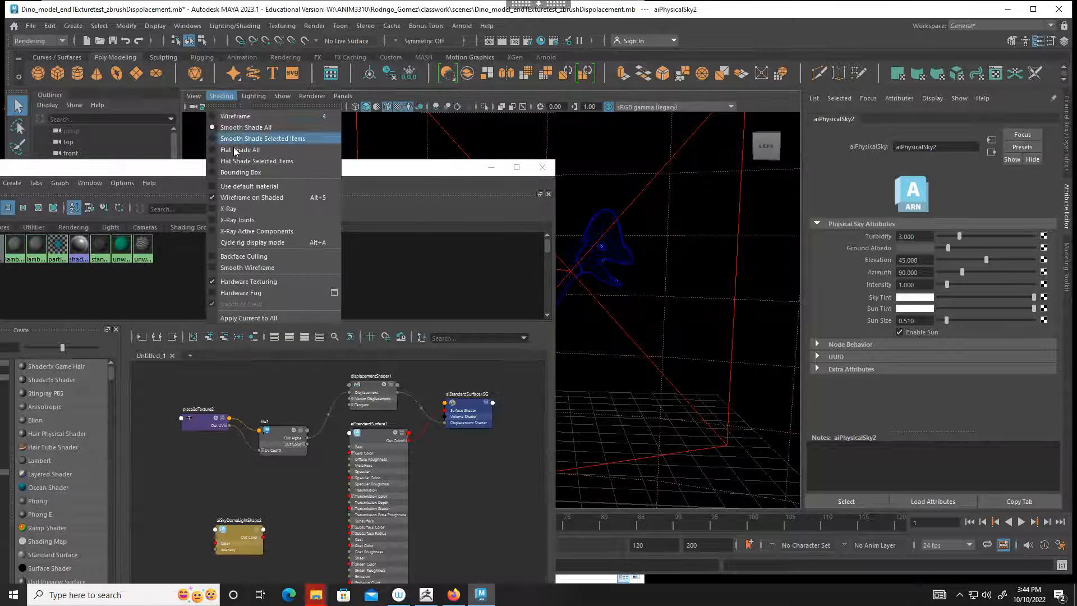
{"action": "left_click", "coordinate": [246, 190]}
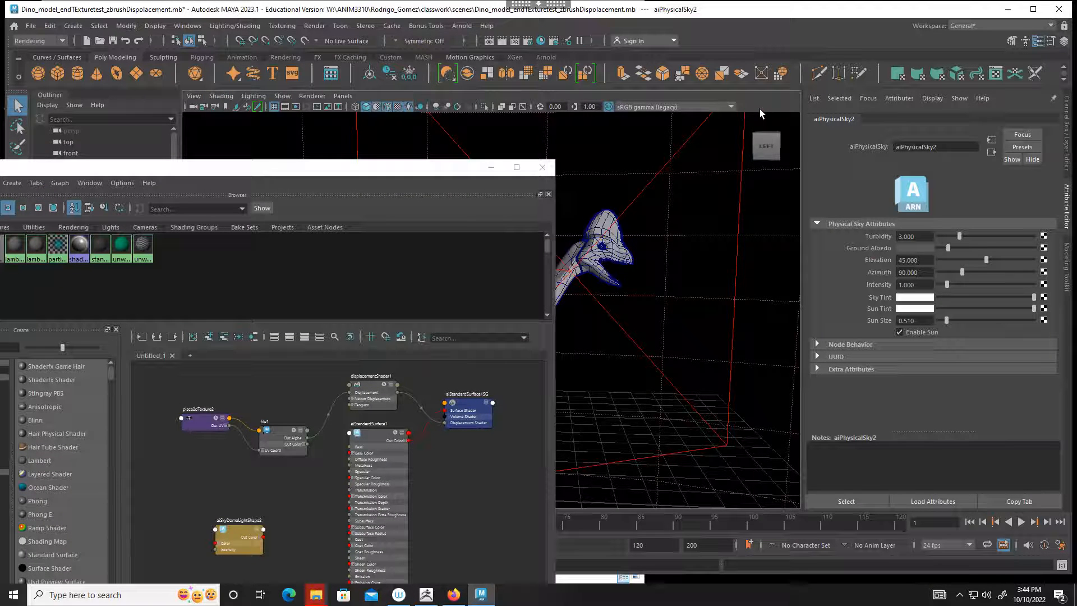
{"action": "left_click_drag", "start_coordinate": [717, 228], "coordinate": [611, 278], "text": "alt"}
{"action": "left_click_drag", "start_coordinate": [401, 170], "coordinate": [378, 115]}
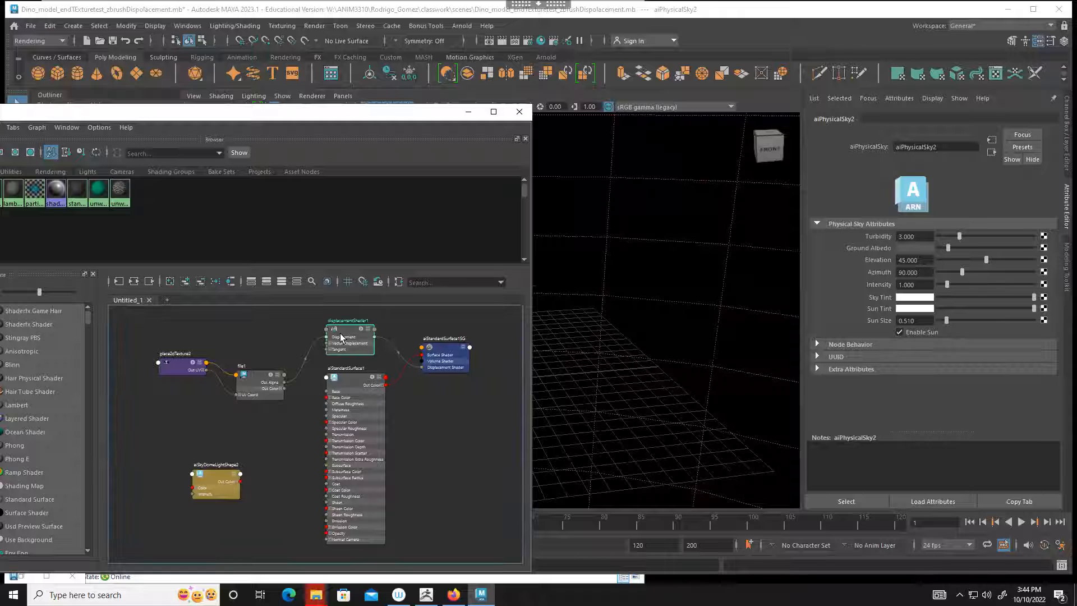
Step: Connect a File texture to the base color of aiStandardSurface1 and open the image browser for it
{"action": "left_click", "coordinate": [340, 333]}
{"action": "left_click", "coordinate": [350, 383]}
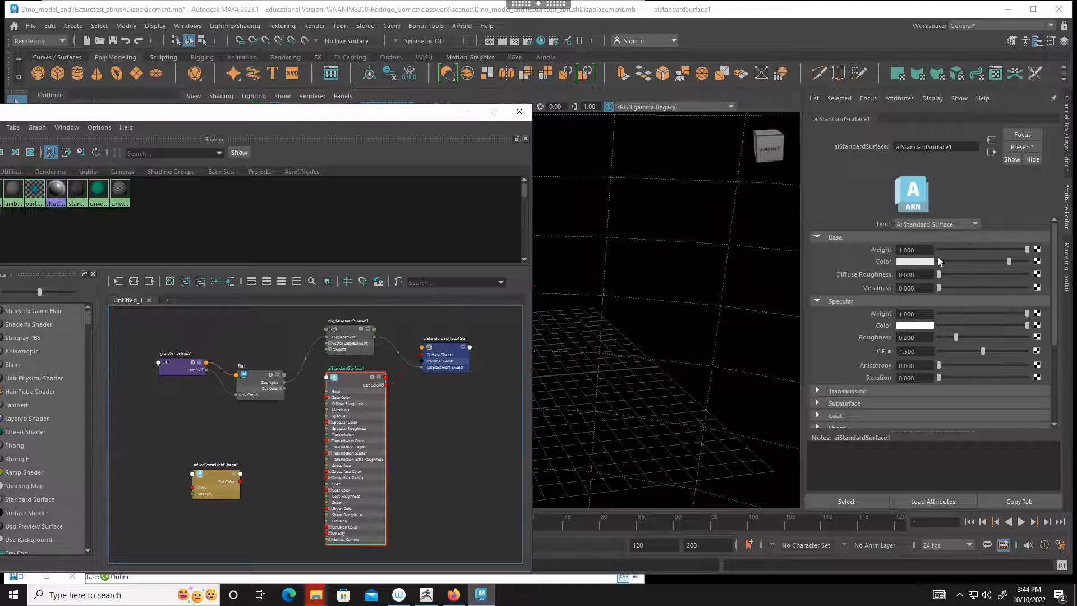
{"action": "left_click", "coordinate": [1037, 260]}
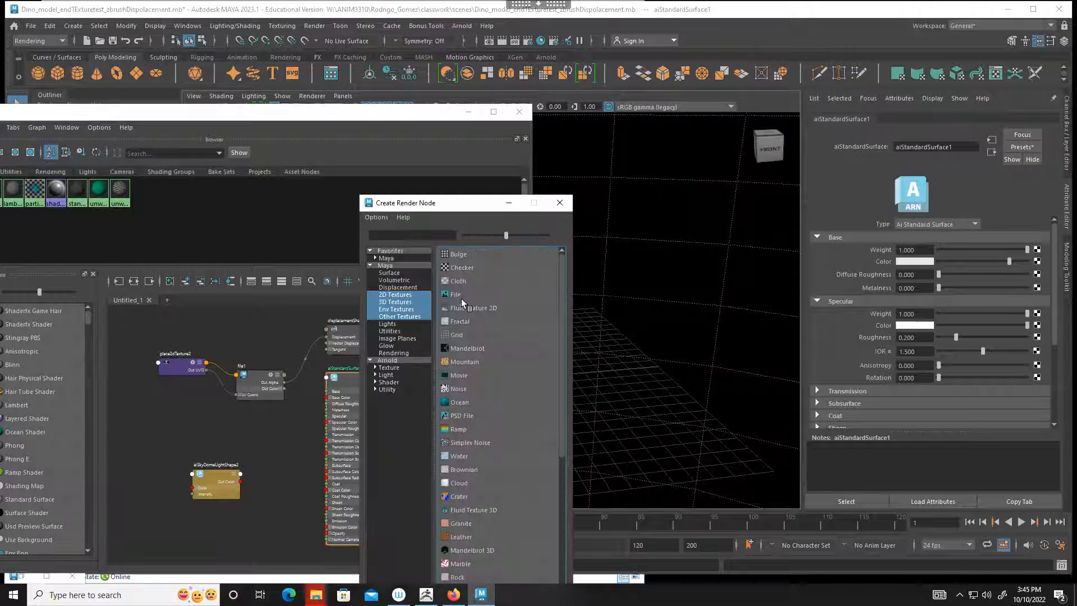
{"action": "left_click", "coordinate": [459, 295]}
{"action": "left_click", "coordinate": [1039, 272]}
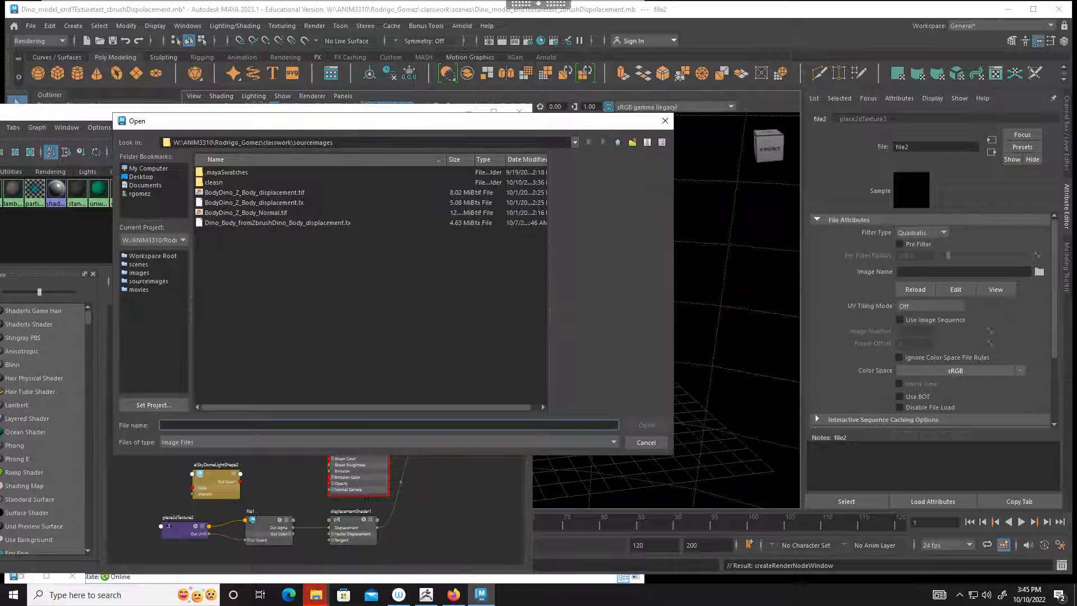
Step: Skip the in-use file Dino_Body_fromZbrushDino_Body_displacement.tx in the pending file operation
{"action": "mouse_move", "coordinate": [315, 594]}
{"action": "left_click", "coordinate": [375, 542]}
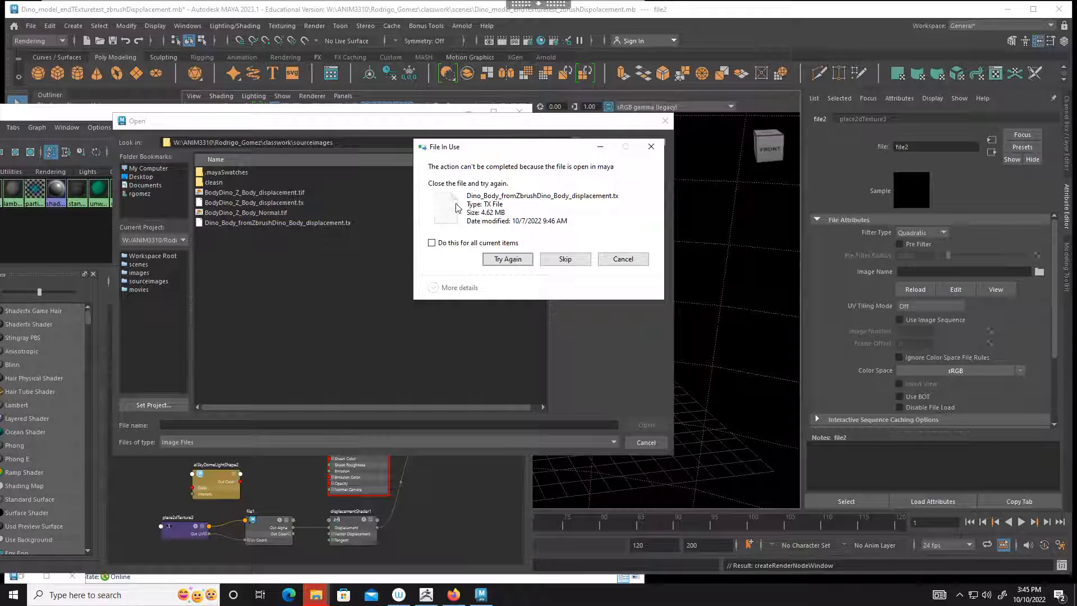
{"action": "left_click", "coordinate": [564, 262]}
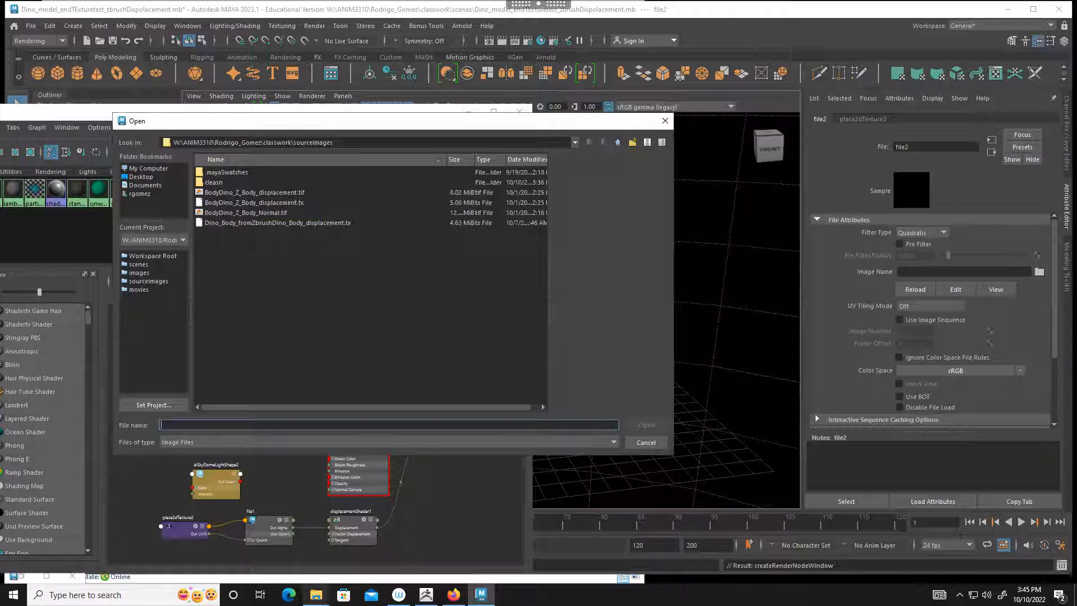
Step: Switch to File Explorer and open the zbrush output folder under ANIM3310 classwork on the Walt Classes Folder (W:) drive
{"action": "left_click", "coordinate": [316, 594]}
{"action": "left_click", "coordinate": [303, 554]}
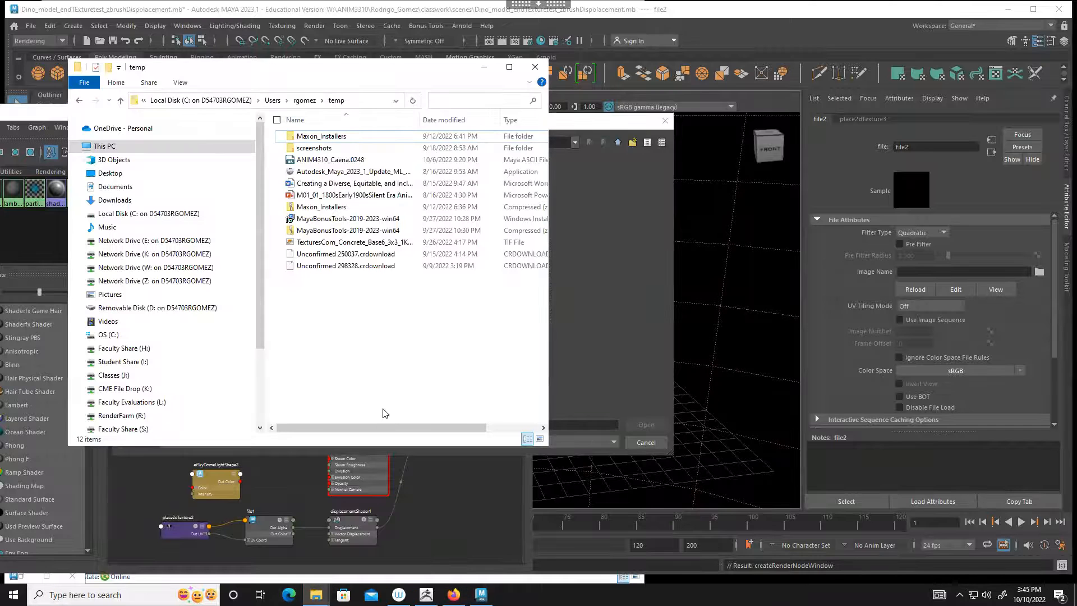
{"action": "scroll", "coordinate": [213, 345], "scroll_direction": "down", "scroll_amount": 2}
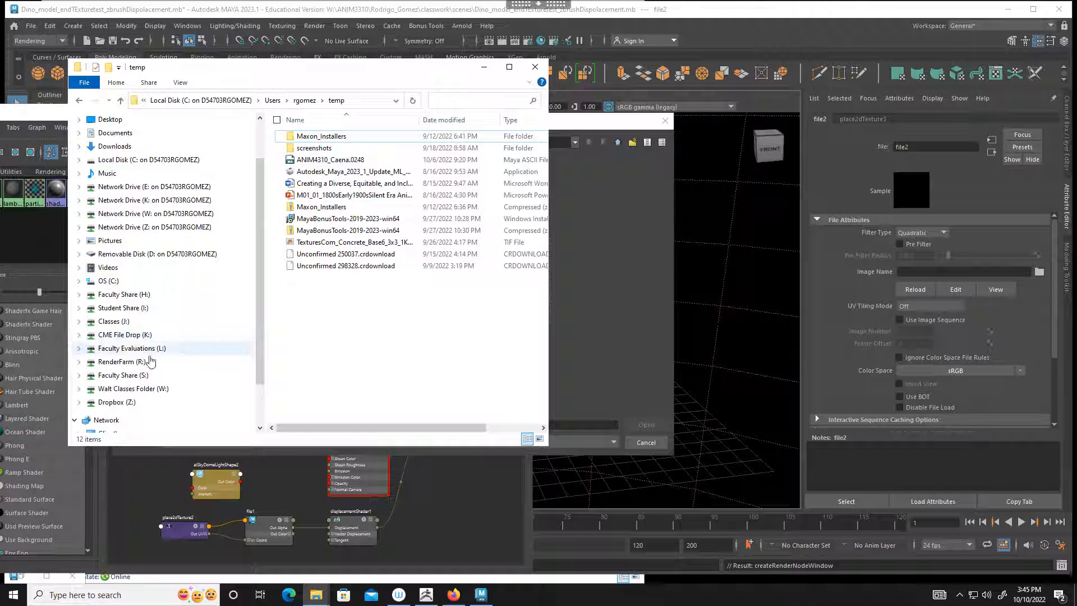
{"action": "left_click", "coordinate": [146, 388]}
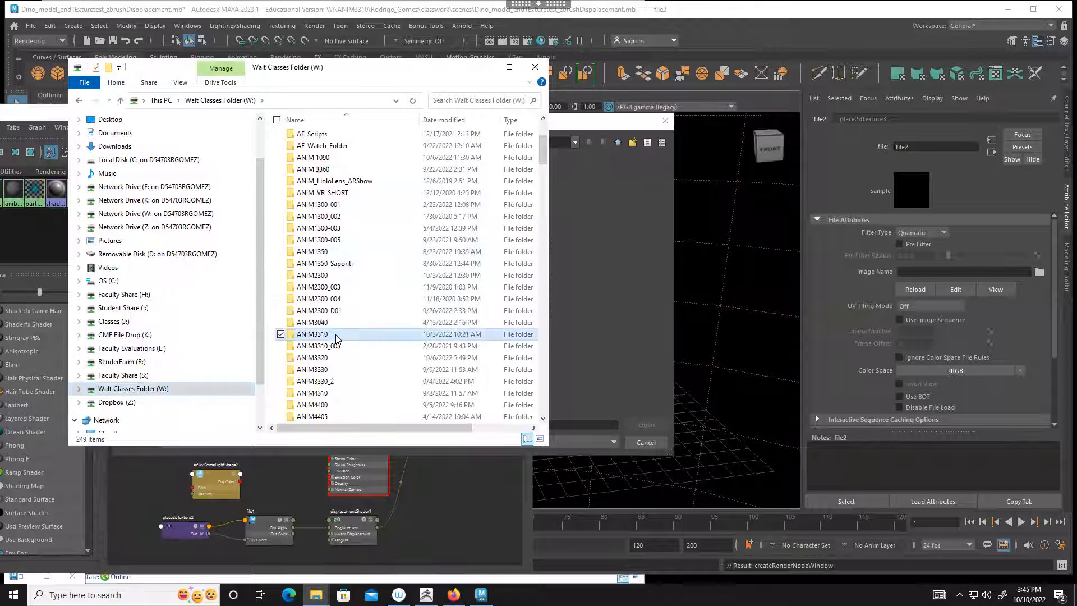
{"action": "double_click", "coordinate": [337, 335]}
{"action": "scroll", "coordinate": [349, 310], "scroll_direction": "down", "scroll_amount": 2}
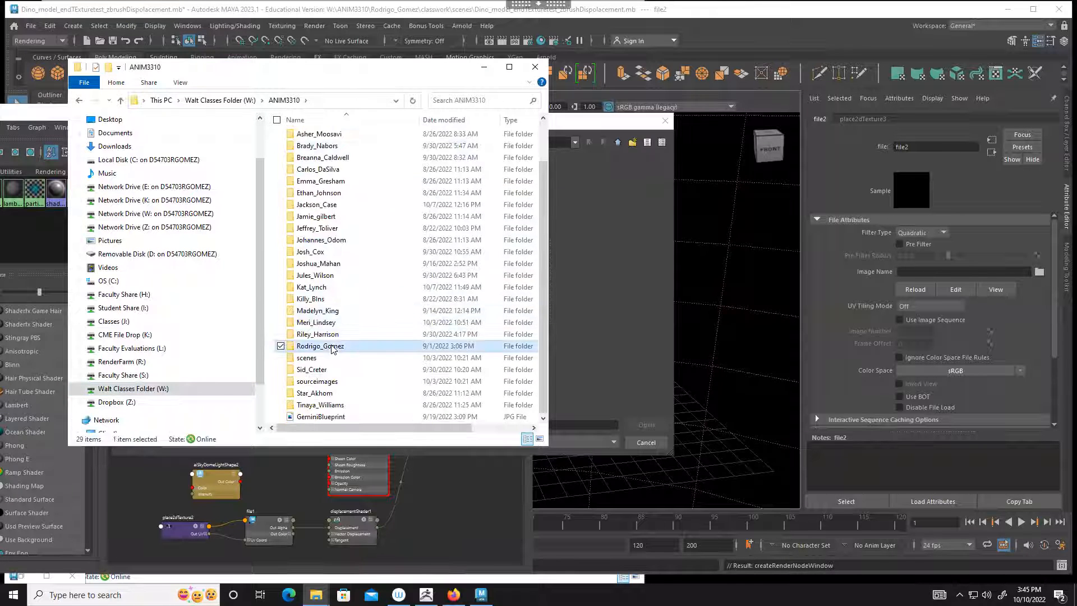
{"action": "double_click", "coordinate": [325, 348]}
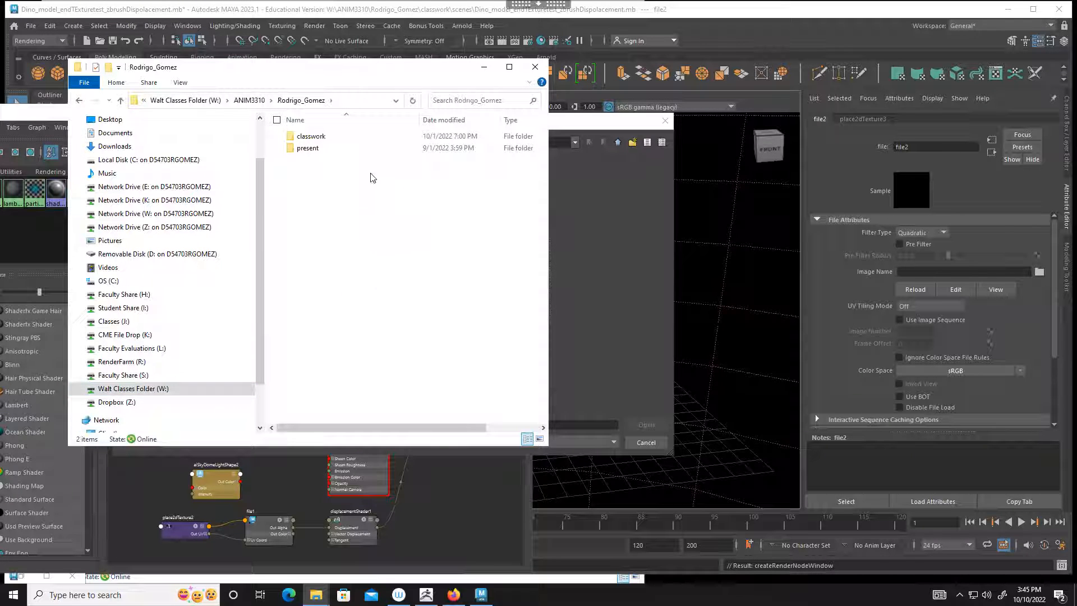
{"action": "double_click", "coordinate": [312, 136]}
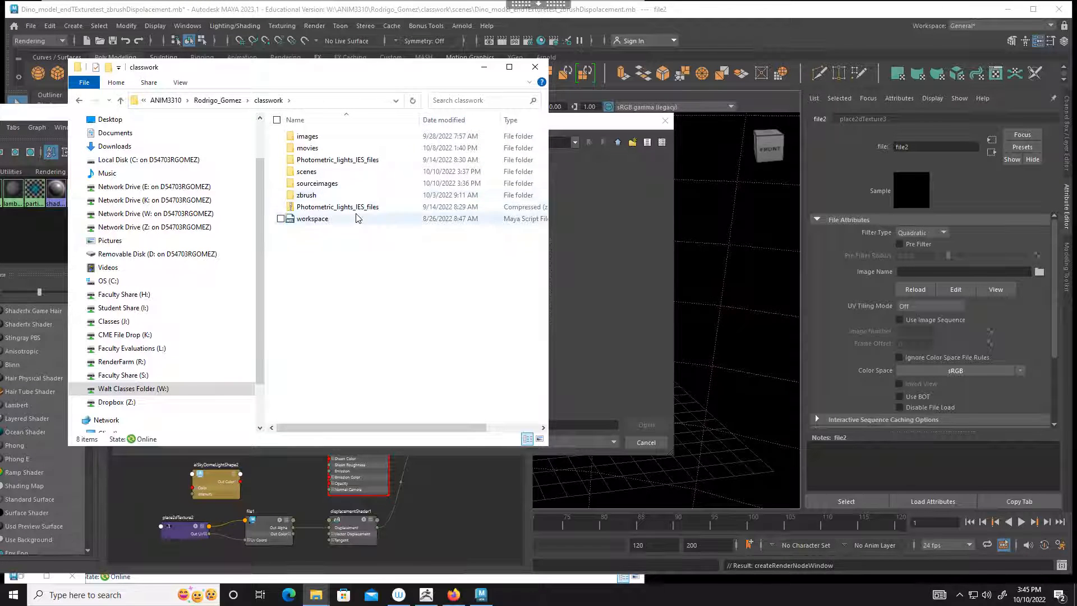
{"action": "left_click", "coordinate": [305, 198]}
{"action": "double_click", "coordinate": [305, 198]}
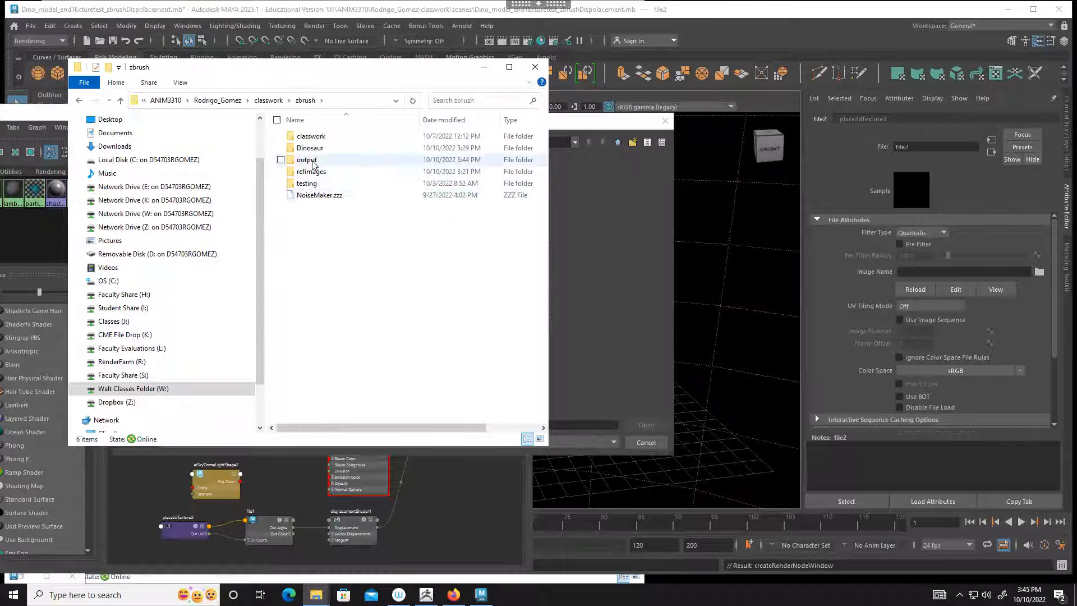
{"action": "double_click", "coordinate": [313, 171]}
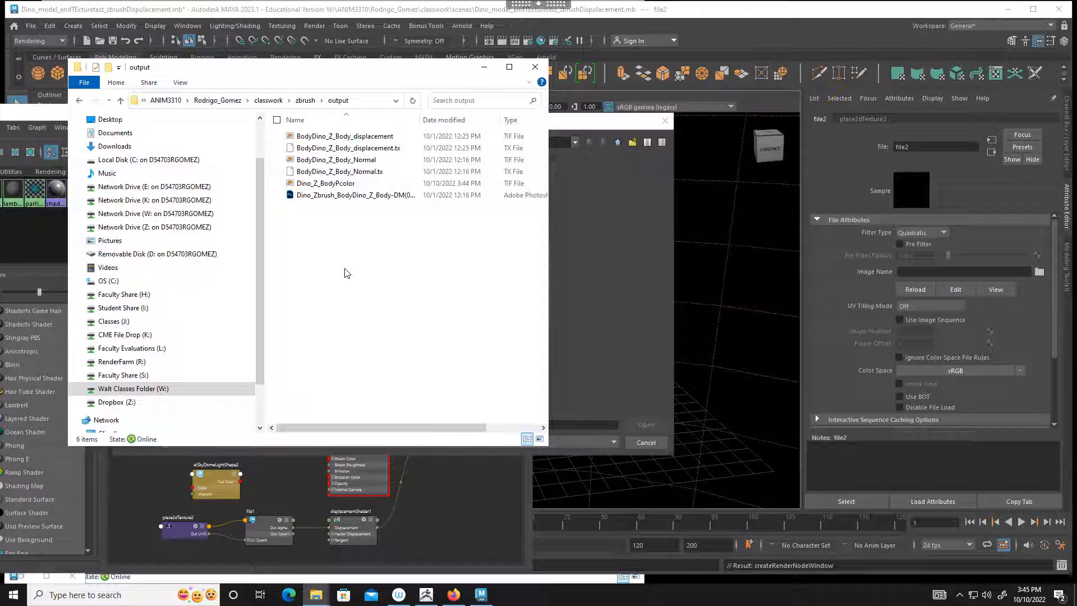
Step: Preview the Dino_Z_BodyPcolor TIFF and copy it into the classwork project's sourceimages folder
{"action": "left_click", "coordinate": [344, 185]}
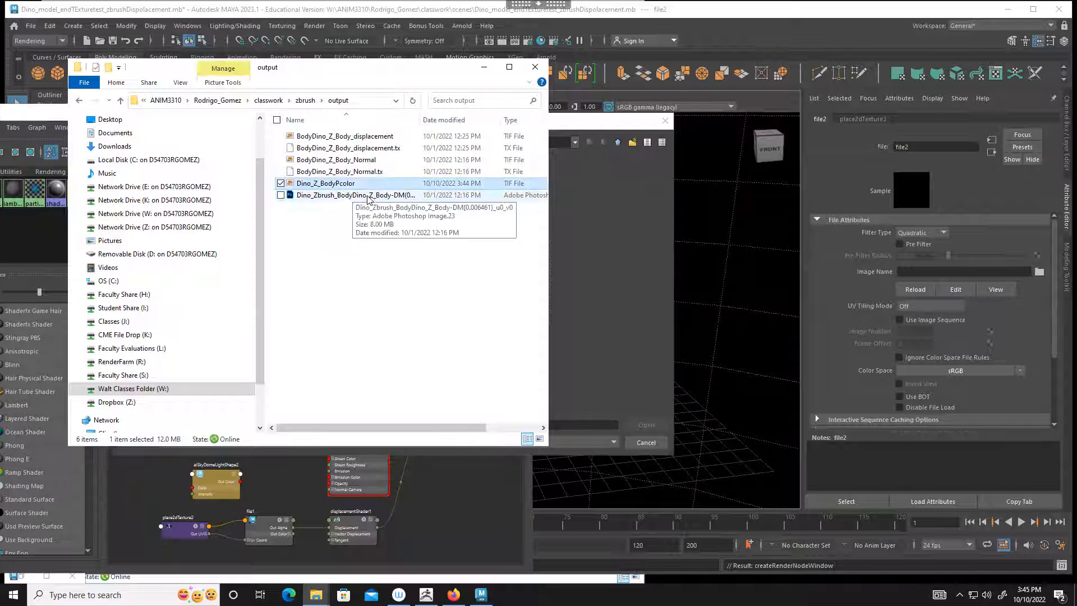
{"action": "left_click_drag", "start_coordinate": [547, 211], "coordinate": [655, 212]}
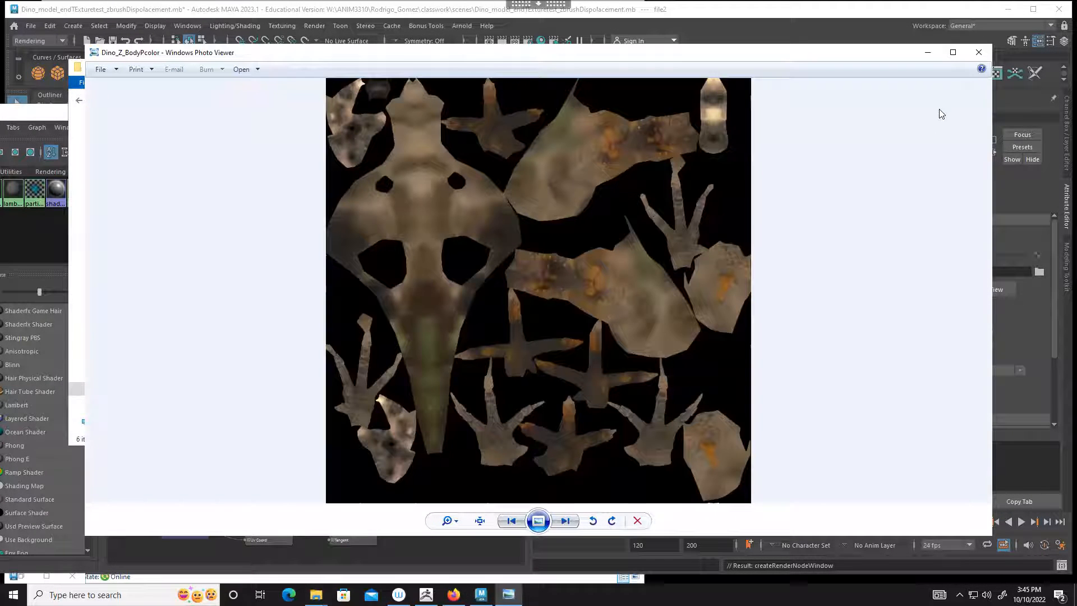
{"action": "left_click", "coordinate": [979, 52]}
{"action": "left_click", "coordinate": [421, 238]}
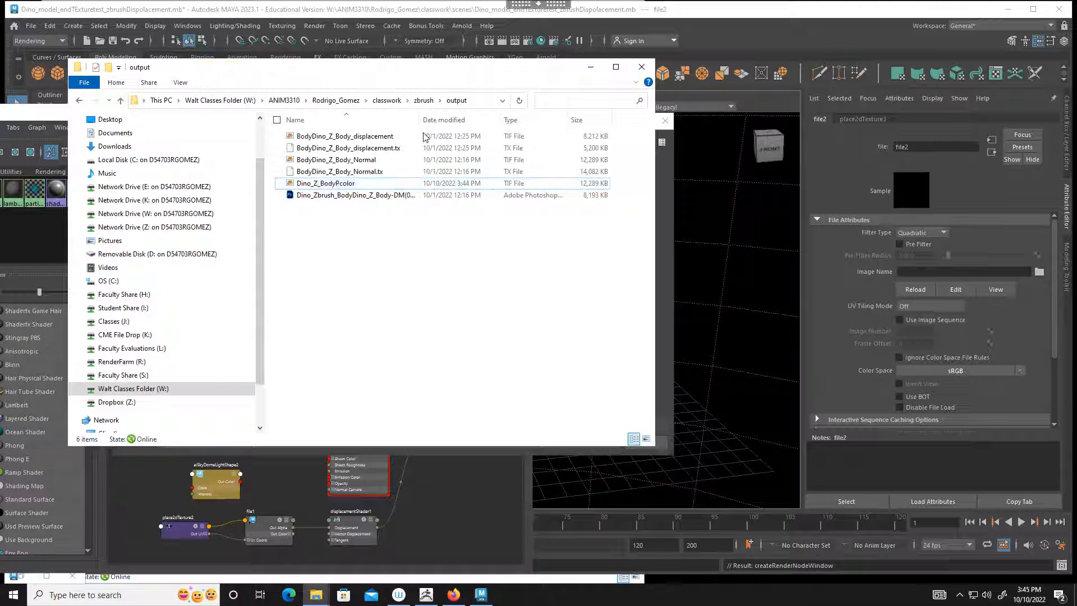
{"action": "left_click", "coordinate": [387, 100]}
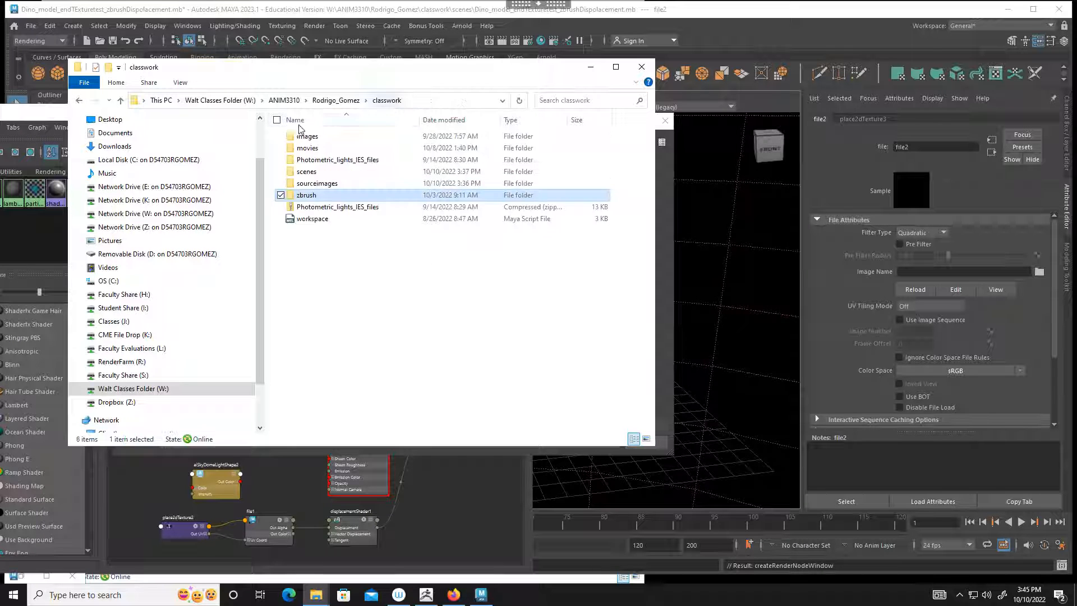
{"action": "double_click", "coordinate": [328, 186]}
{"action": "key", "text": "ctrl+v"}
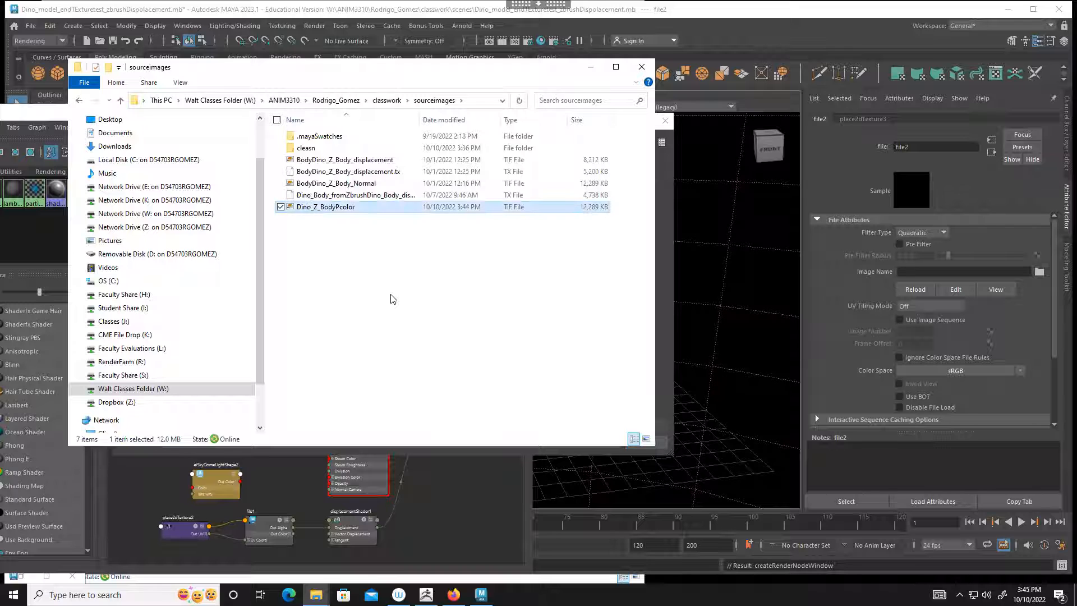
Step: Return to Maya and load Dino_Z_BodyPcolor.tif from sourceimages as the image of the file2 texture
{"action": "left_click", "coordinate": [736, 35]}
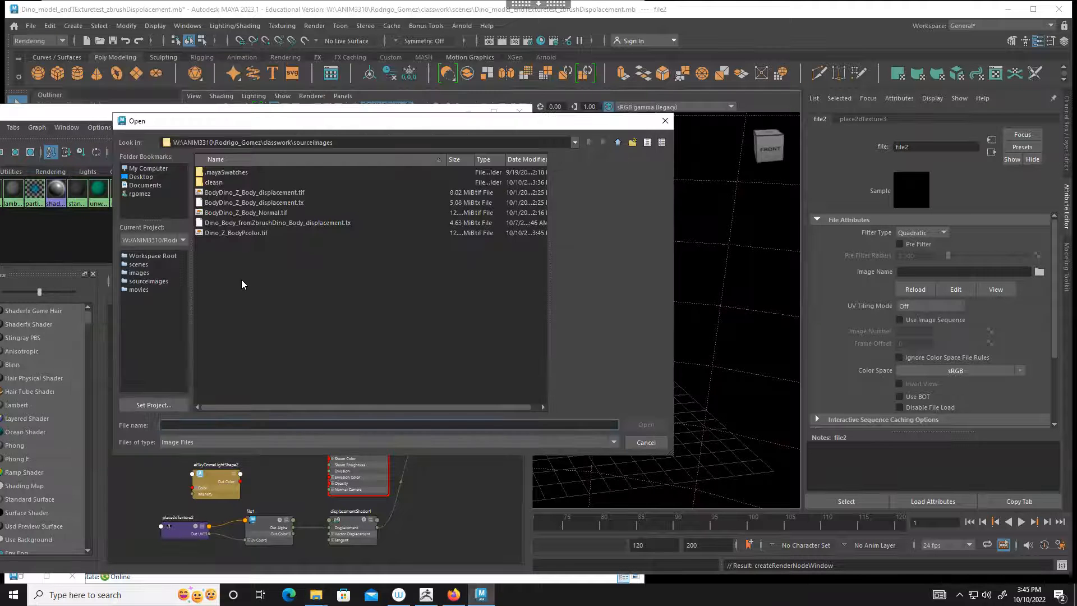
{"action": "left_click", "coordinate": [243, 234]}
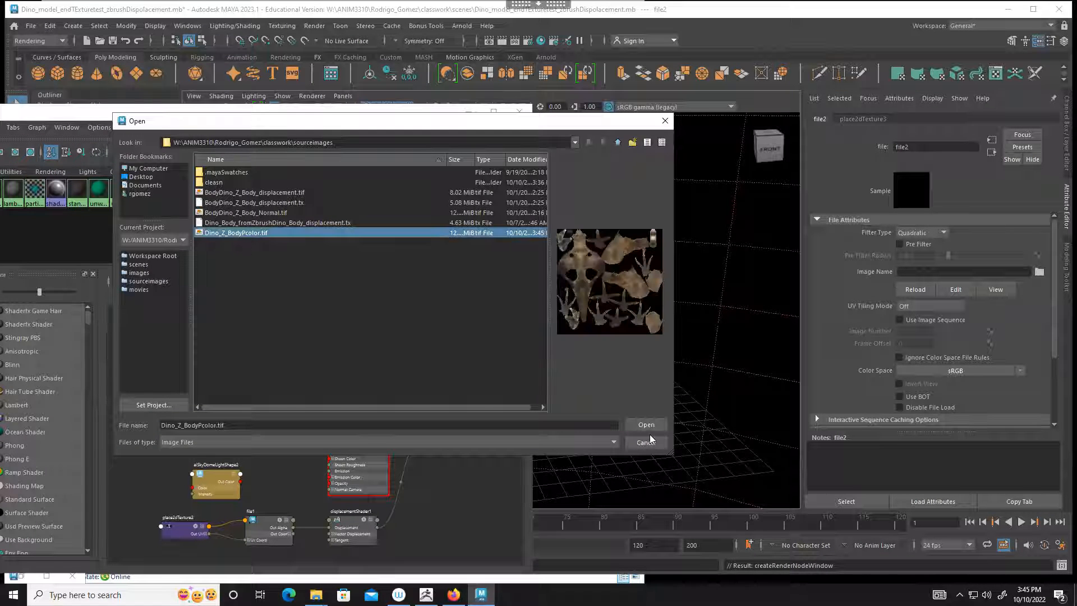
{"action": "left_click", "coordinate": [646, 425]}
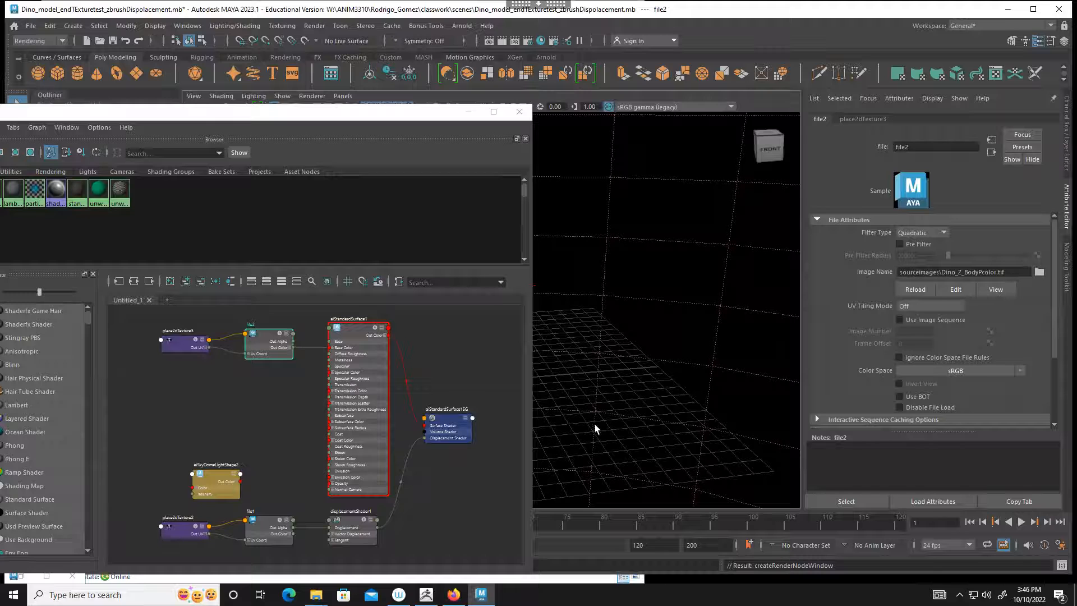
Step: Move the Hypershade off the dinosaur in the viewport and delete the area light aiAreaLight1
{"action": "left_click_drag", "start_coordinate": [402, 118], "coordinate": [532, 326]}
{"action": "left_click_drag", "start_coordinate": [538, 227], "coordinate": [754, 263], "text": "alt"}
{"action": "middle_click_drag", "start_coordinate": [713, 250], "coordinate": [673, 216], "text": "alt"}
{"action": "left_click", "coordinate": [512, 233]}
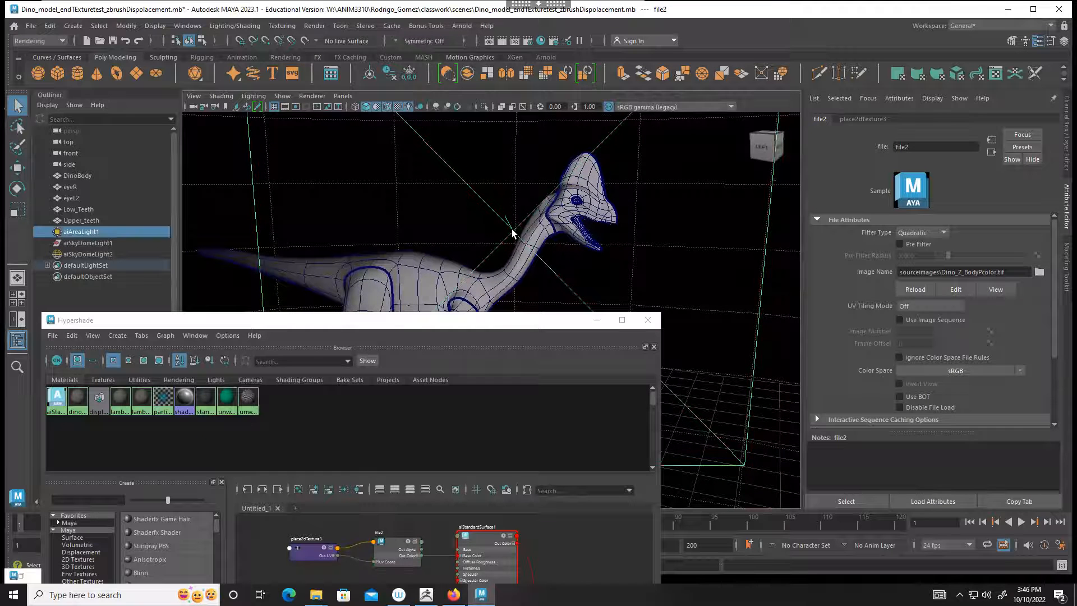
{"action": "key", "text": "Delete"}
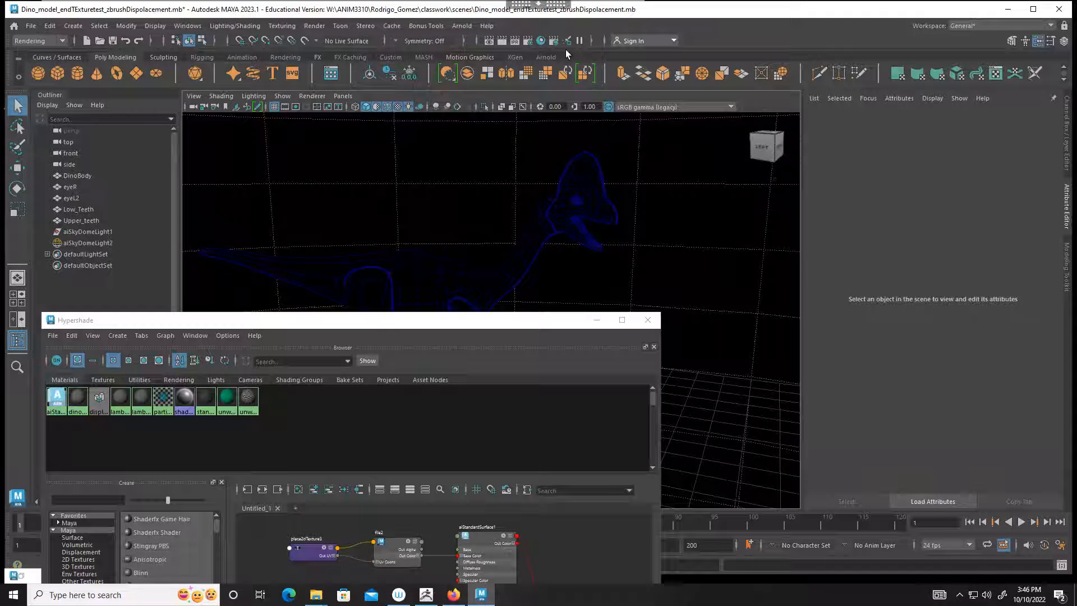
{"action": "left_click", "coordinate": [460, 28]}
{"action": "left_click", "coordinate": [474, 58]}
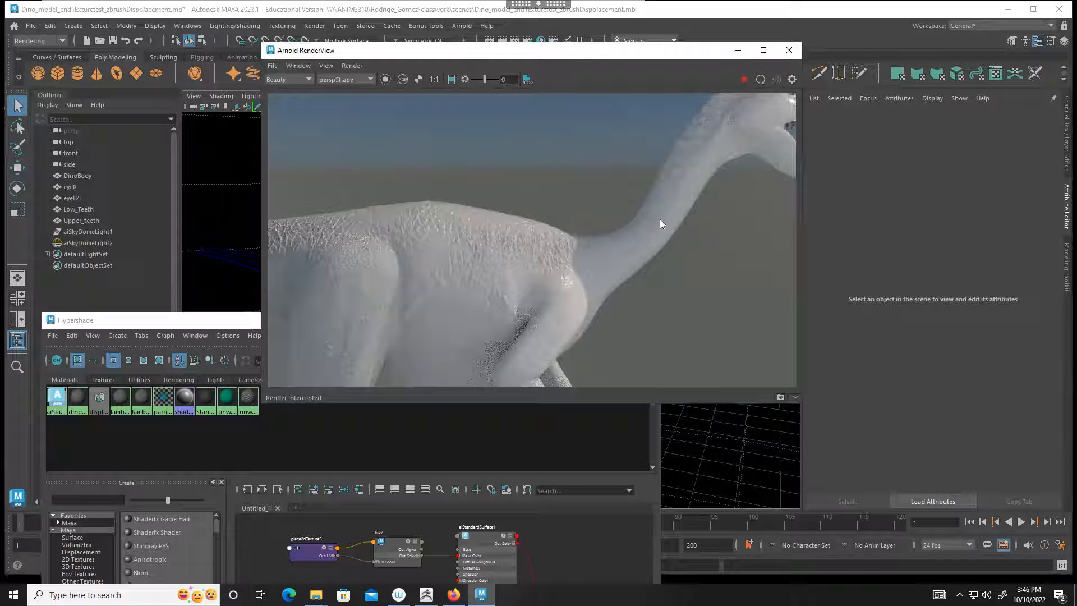
{"action": "left_click", "coordinate": [744, 82]}
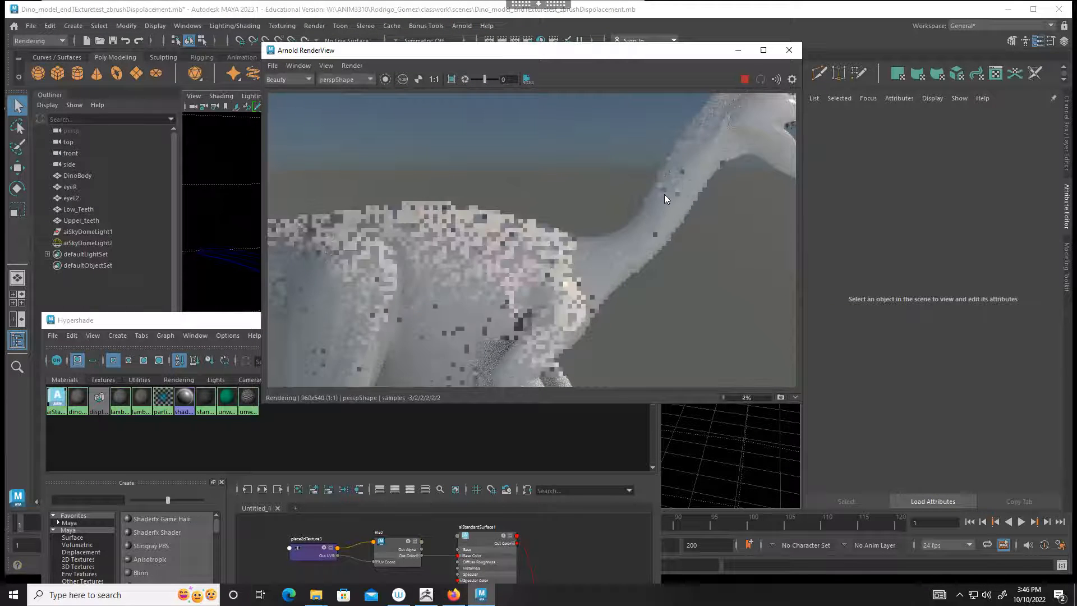
{"action": "left_click", "coordinate": [743, 82]}
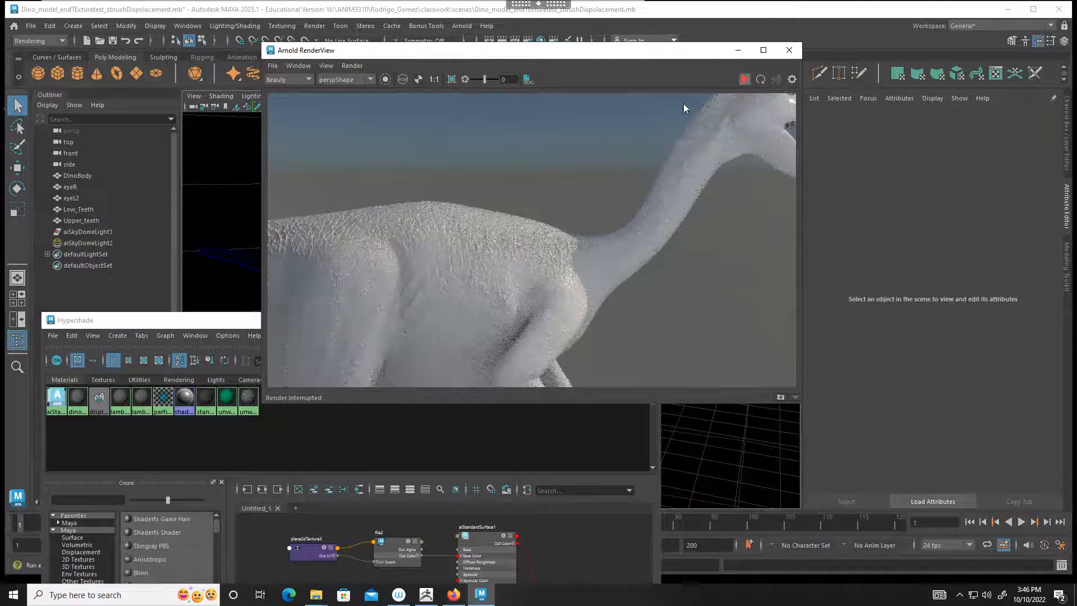
{"action": "left_click", "coordinate": [799, 50]}
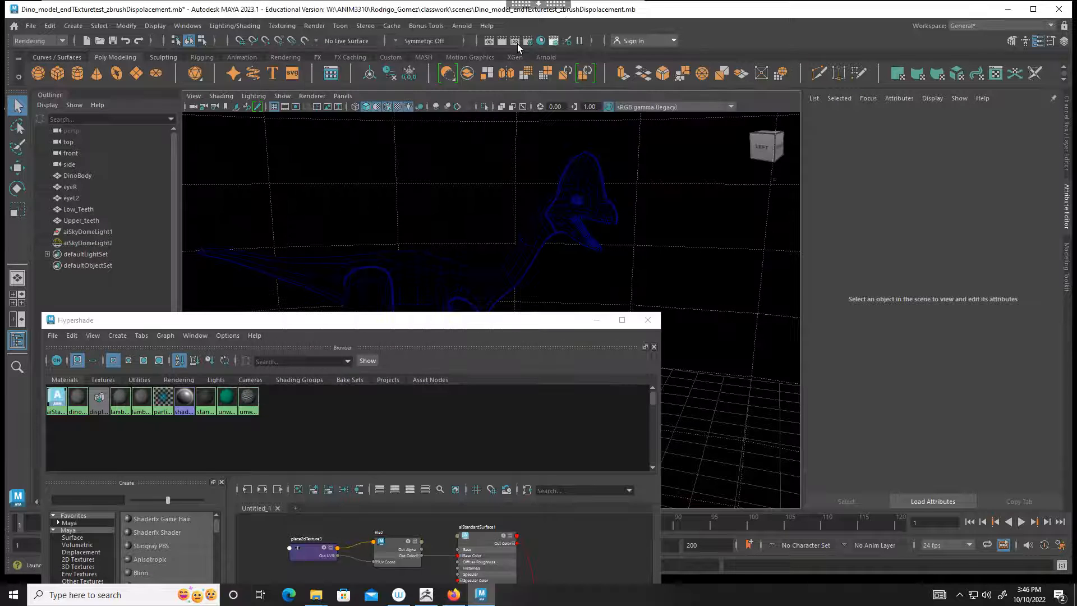
Step: Render the textured dinosaur from the perspective camera in the Arnold RenderView, stop the render and move its window off the viewport model
{"action": "left_click", "coordinate": [462, 25]}
{"action": "left_click", "coordinate": [471, 60]}
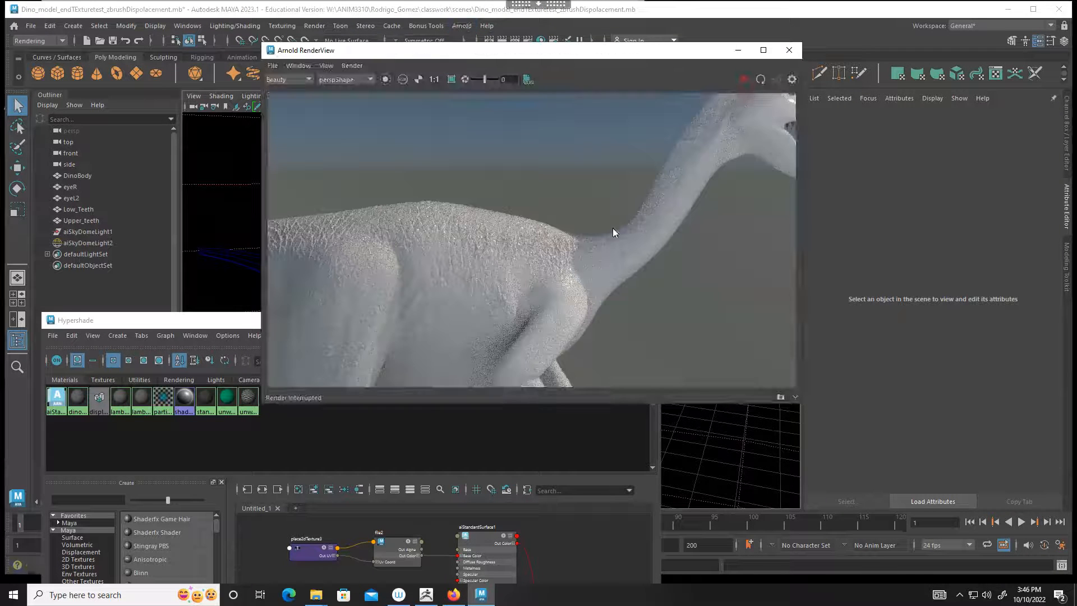
{"action": "left_click", "coordinate": [743, 80]}
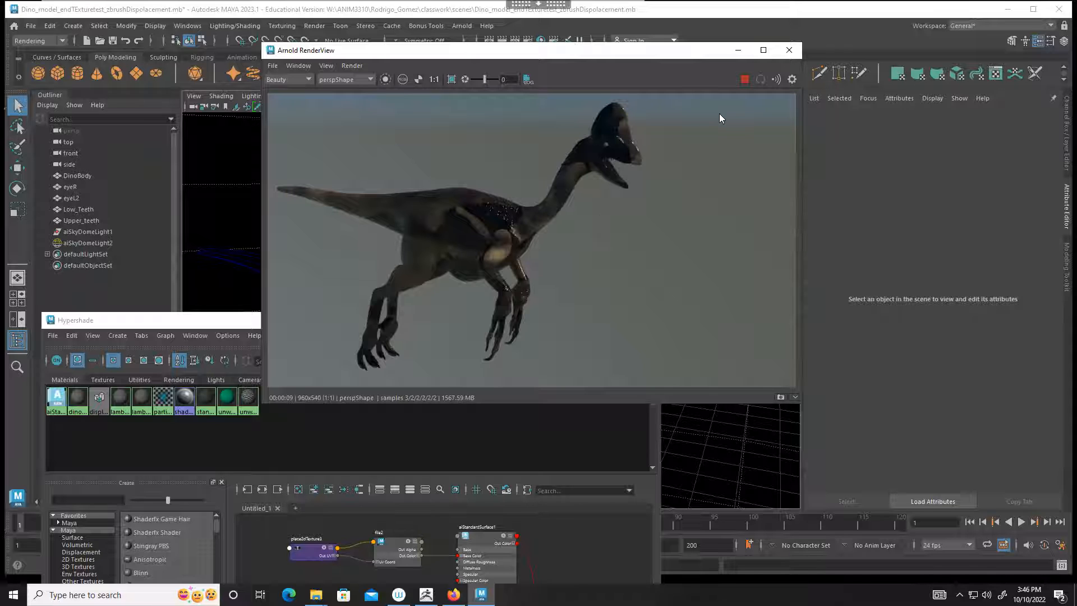
{"action": "left_click", "coordinate": [743, 80]}
{"action": "left_click_drag", "start_coordinate": [623, 58], "coordinate": [857, 273]}
Step: Examine the DinoBody UV shells against the color texture in the UV Editor, then minimize it
{"action": "left_click", "coordinate": [597, 180]}
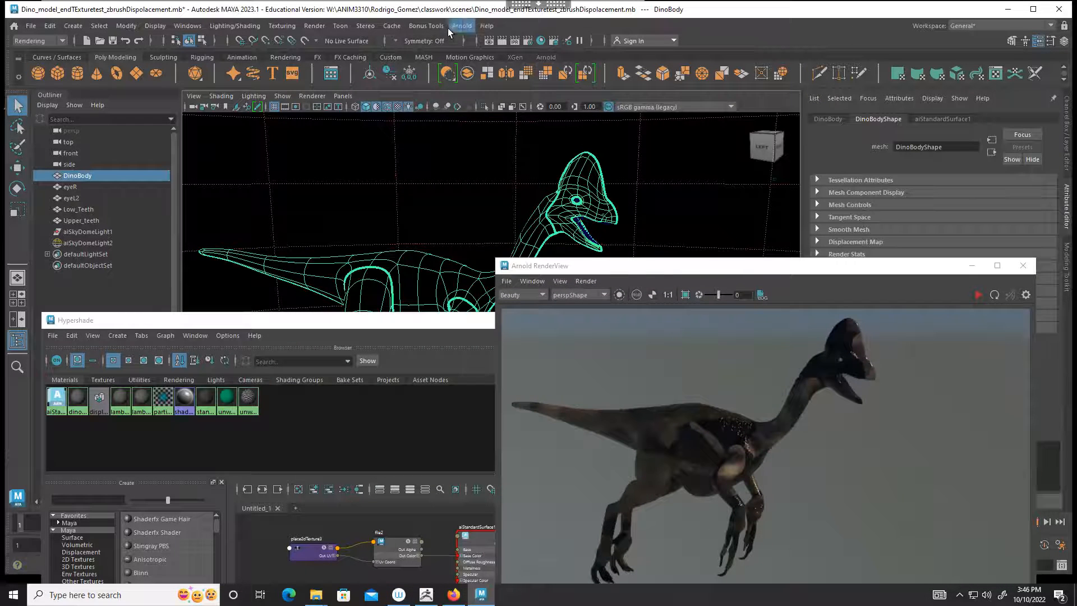
{"action": "left_click", "coordinate": [38, 42]}
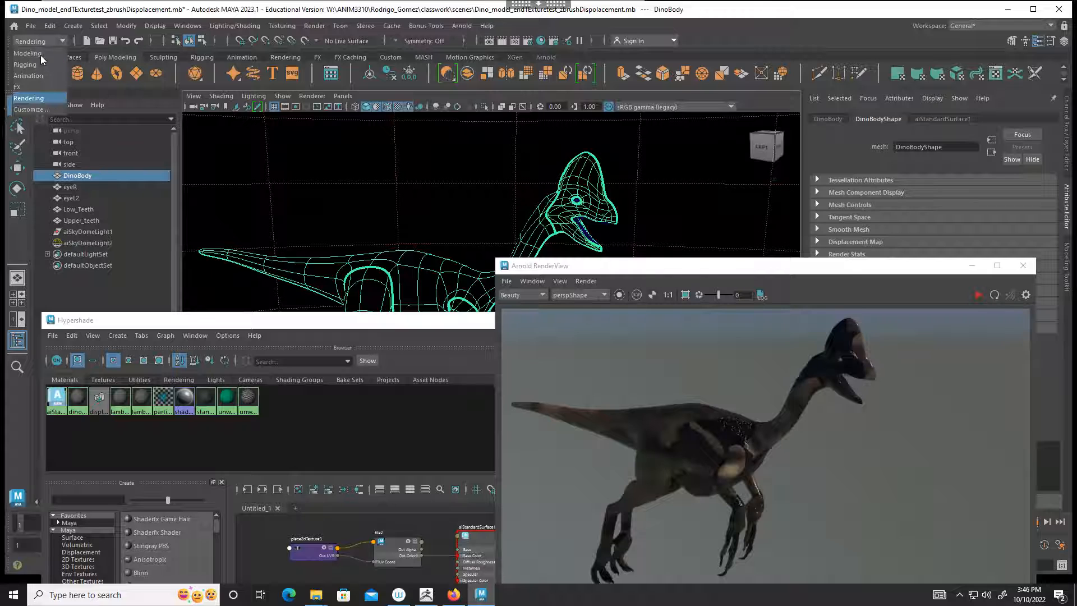
{"action": "left_click", "coordinate": [41, 52]}
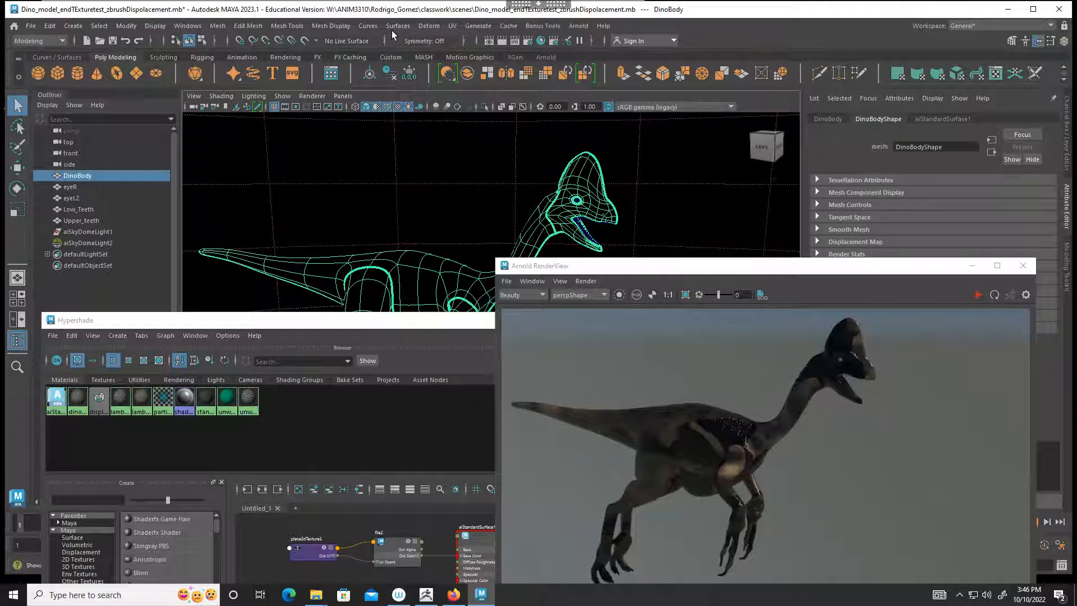
{"action": "left_click", "coordinate": [452, 26]}
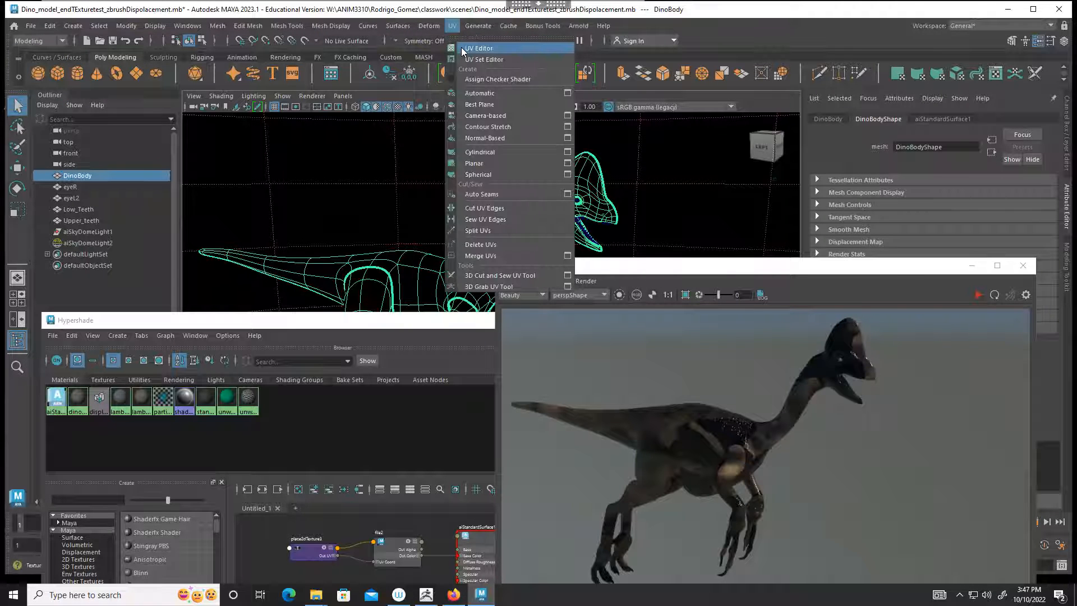
{"action": "left_click", "coordinate": [461, 47]}
{"action": "left_click_drag", "start_coordinate": [531, 137], "coordinate": [445, 53]}
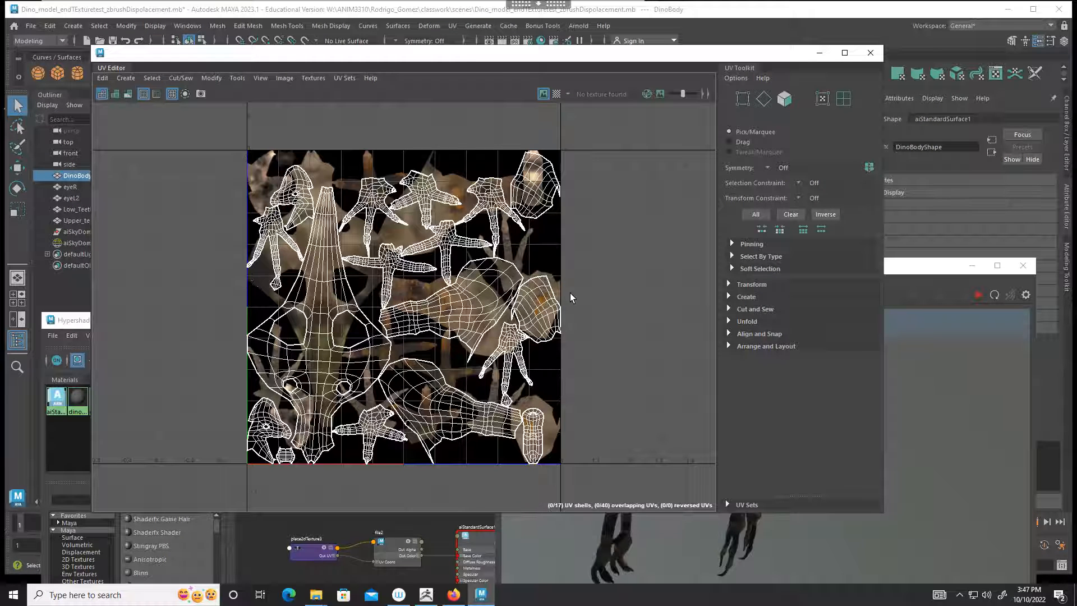
{"action": "left_click", "coordinate": [817, 54]}
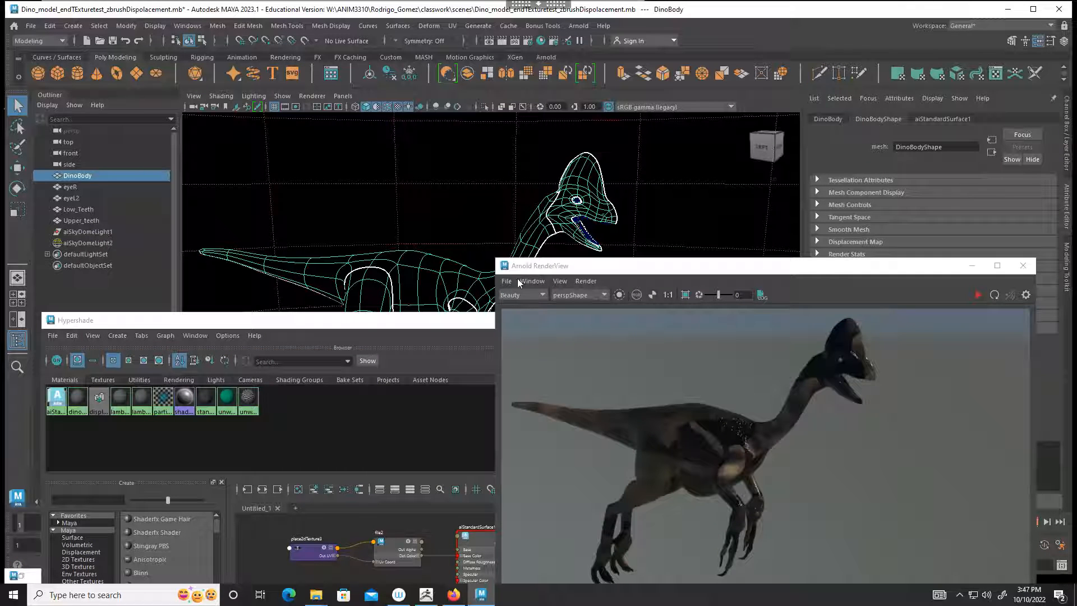
Step: On place2dTexture2, feeding the displacement file, enable Mirror V and set the V value of Translate Frame to -1
{"action": "left_click_drag", "start_coordinate": [416, 327], "coordinate": [209, 123]}
{"action": "left_click", "coordinate": [972, 266]}
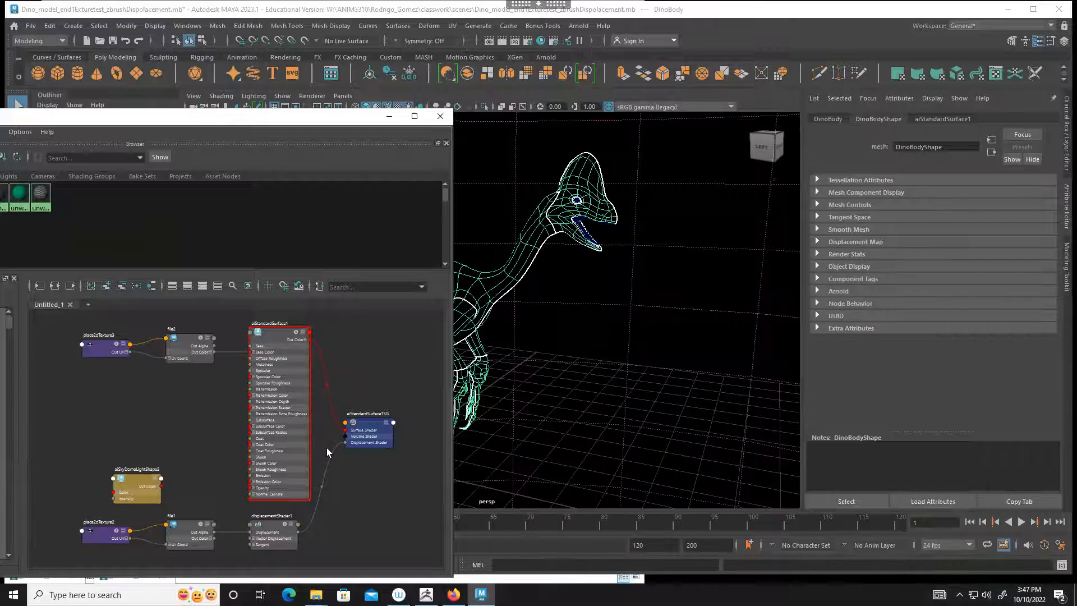
{"action": "left_click", "coordinate": [187, 535]}
{"action": "left_click", "coordinate": [105, 535]}
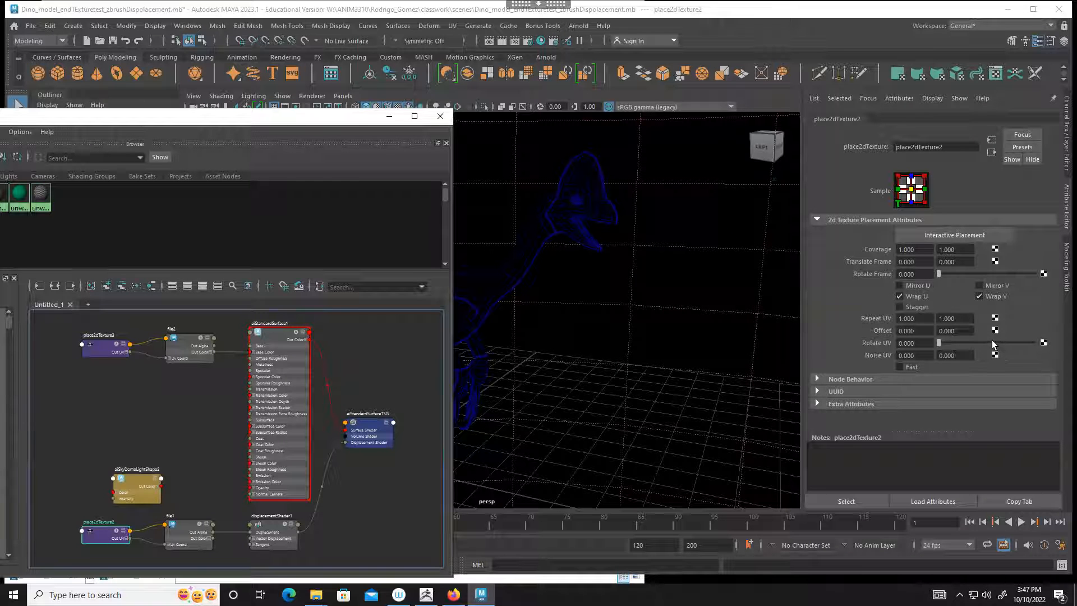
{"action": "left_click", "coordinate": [940, 262]}
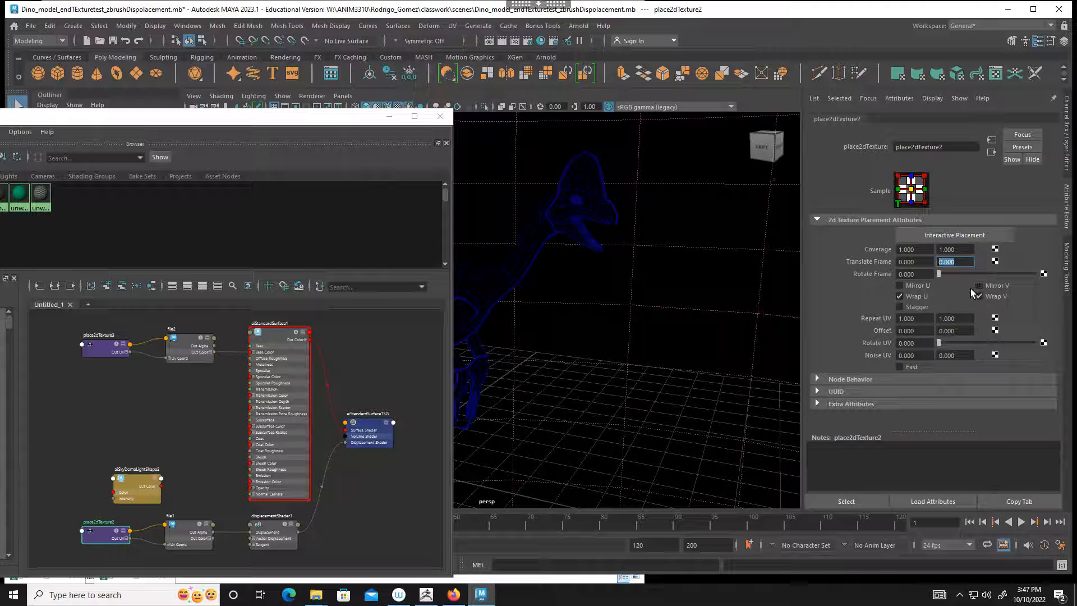
{"action": "type", "text": "-1"}
Step: Select DinoBody and compare its UV shells with the color texture in the UV Editor, keeping the Hypershade accessible
{"action": "left_click_drag", "start_coordinate": [331, 114], "coordinate": [470, 297]}
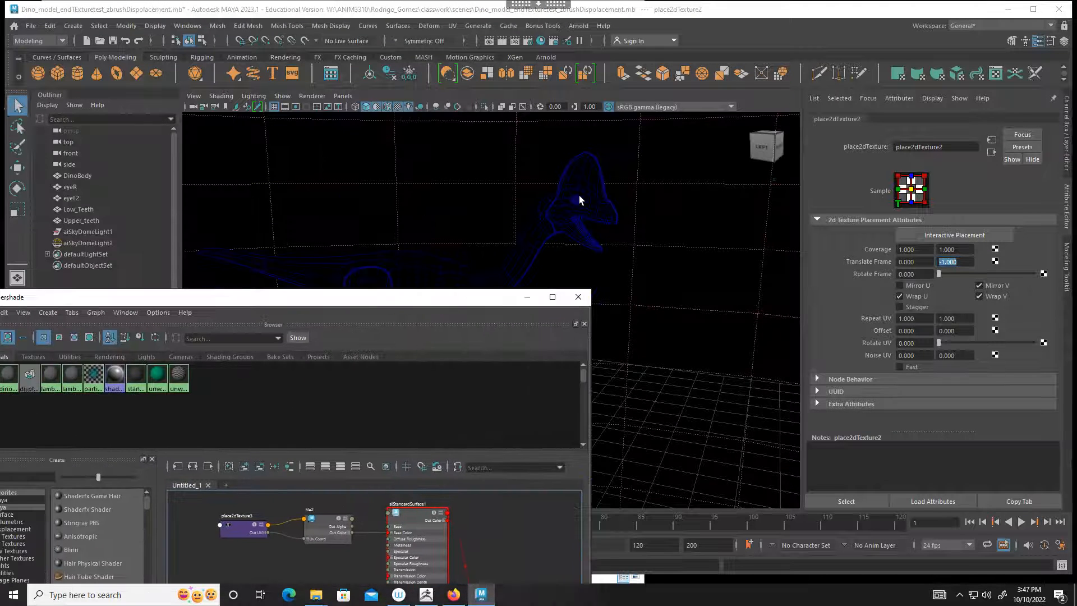
{"action": "left_click", "coordinate": [579, 195]}
{"action": "left_click", "coordinate": [453, 27]}
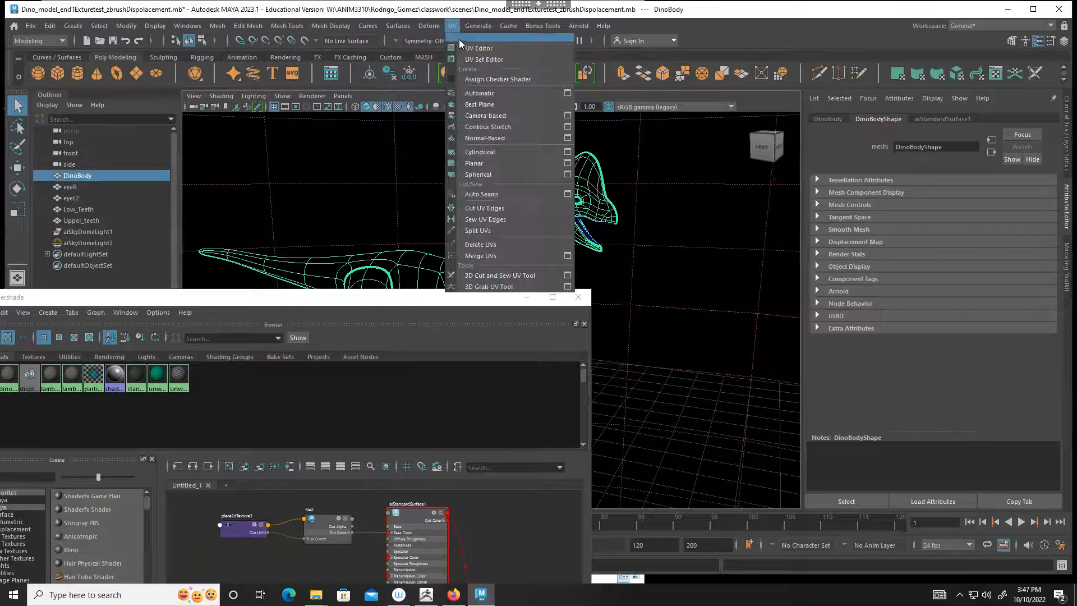
{"action": "left_click", "coordinate": [458, 41]}
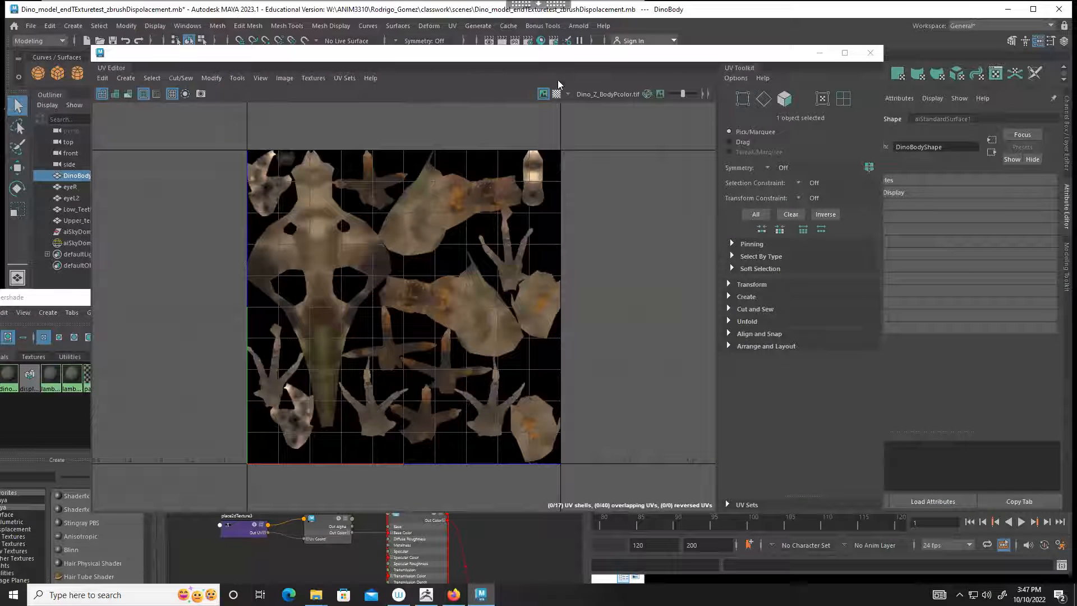
{"action": "left_click_drag", "start_coordinate": [563, 53], "coordinate": [468, 187]}
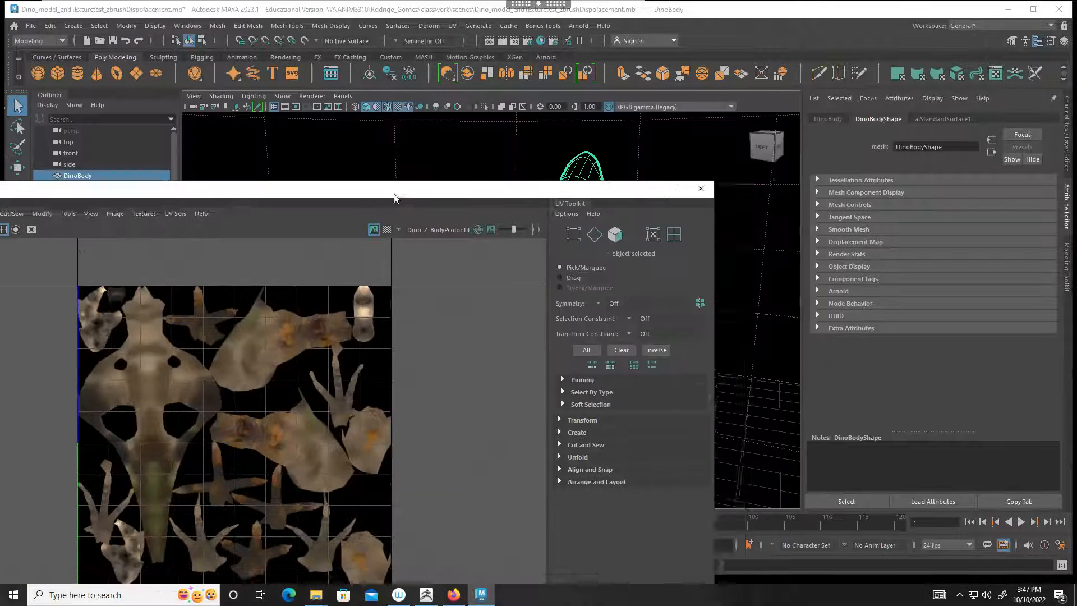
{"action": "left_click", "coordinate": [539, 158]}
{"action": "left_click", "coordinate": [579, 163]}
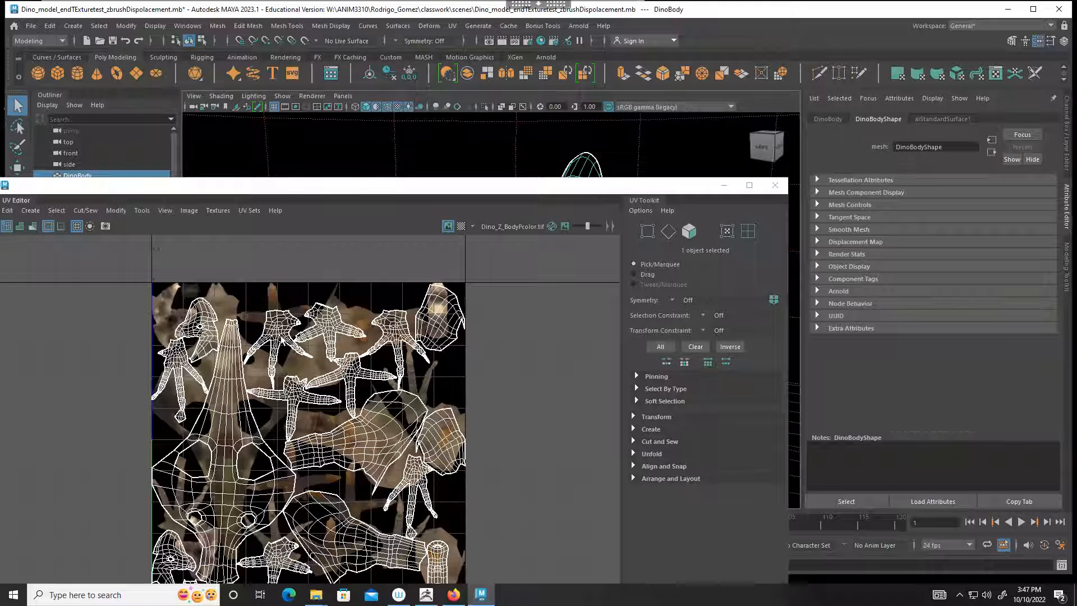
{"action": "left_click_drag", "start_coordinate": [589, 191], "coordinate": [797, 132]}
{"action": "left_click", "coordinate": [142, 303]}
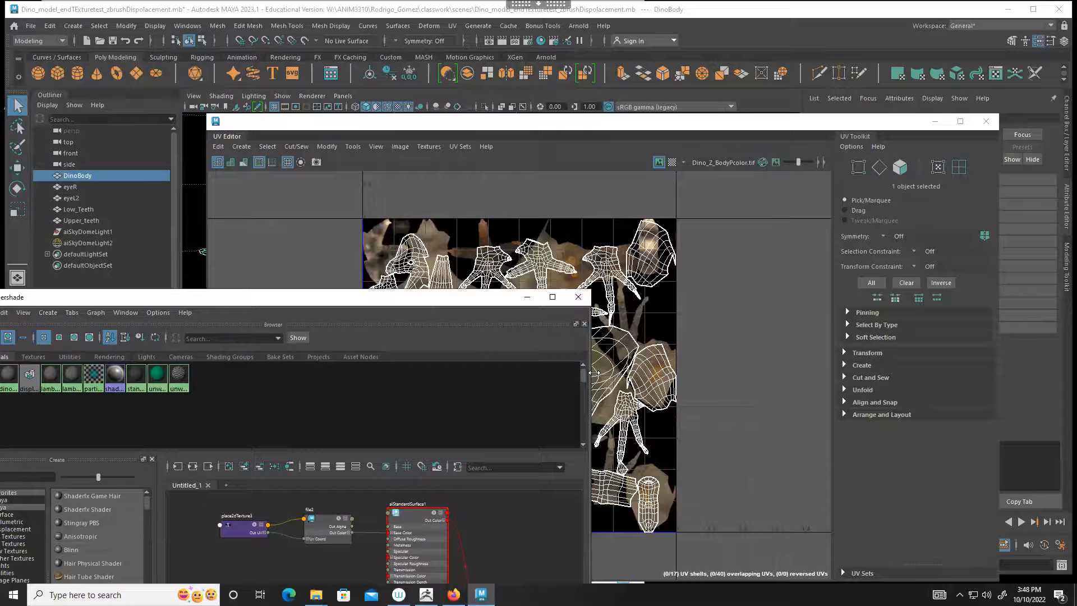
Step: On place2dTexture2, feeding the displacement file, reset the V value of Translate Frame to 0 and disable Mirror V
{"action": "left_click_drag", "start_coordinate": [595, 374], "coordinate": [543, 373]}
{"action": "left_click_drag", "start_coordinate": [281, 298], "coordinate": [209, 134]}
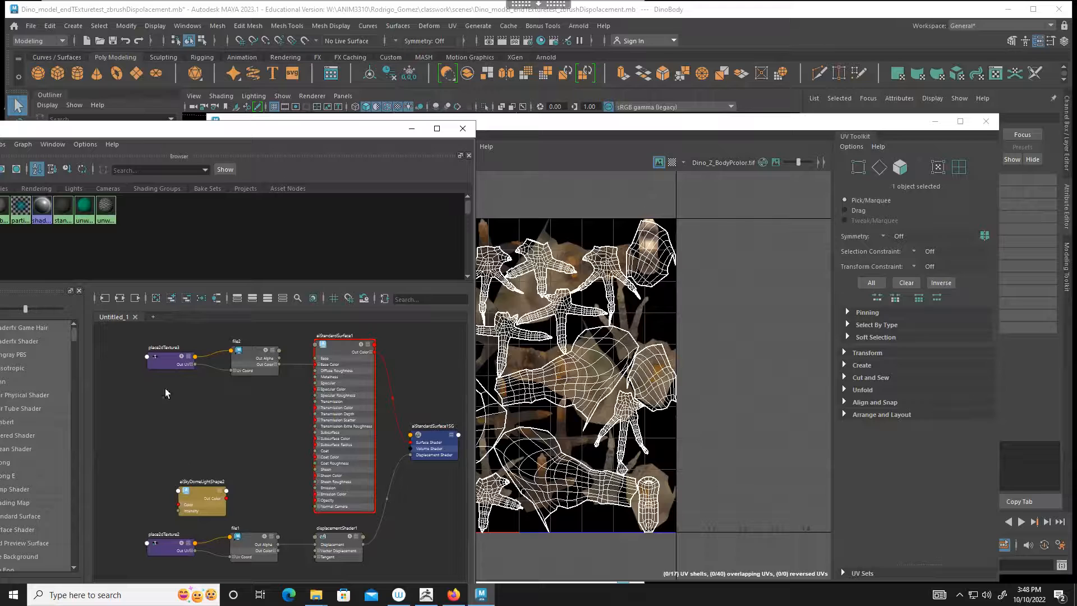
{"action": "left_click", "coordinate": [177, 362]}
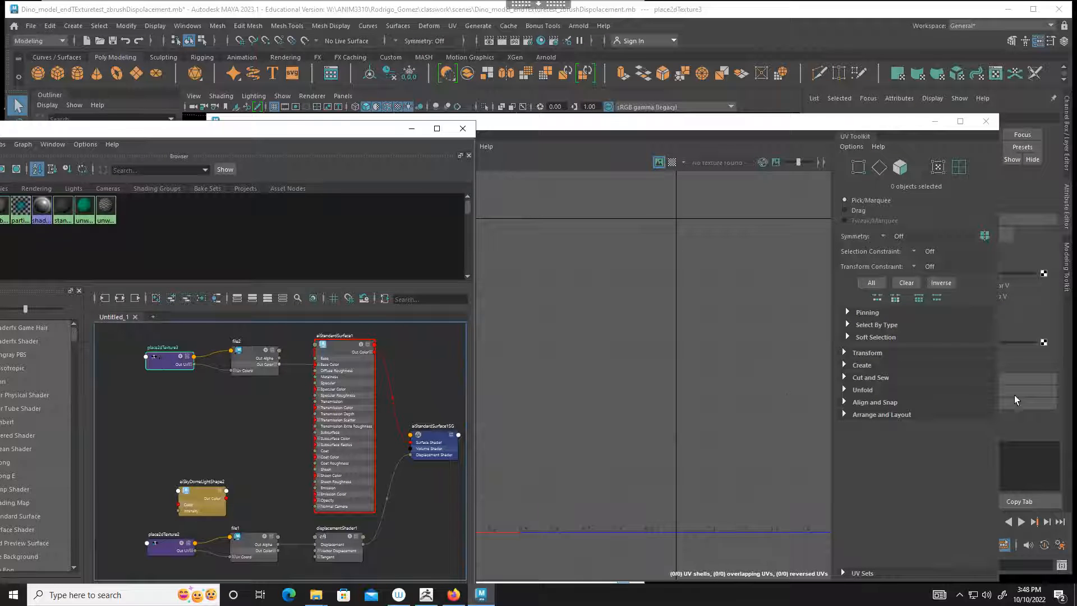
{"action": "left_click_drag", "start_coordinate": [870, 129], "coordinate": [721, 523]}
{"action": "left_click", "coordinate": [170, 544]}
{"action": "left_click", "coordinate": [956, 262]}
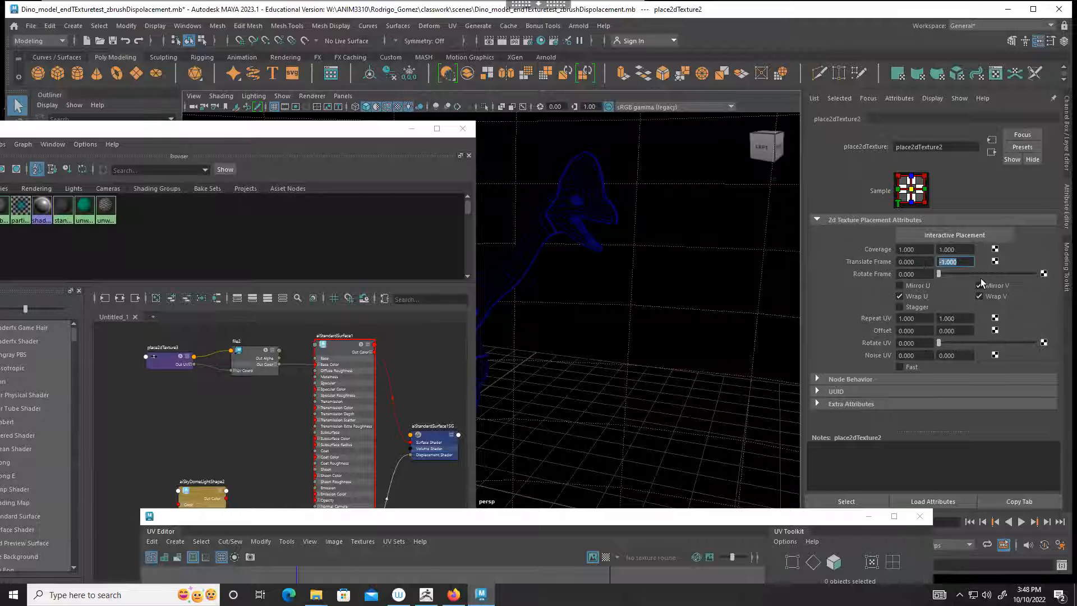
{"action": "type", "text": "0"}
{"action": "key", "text": "Return"}
{"action": "left_click", "coordinate": [979, 286]}
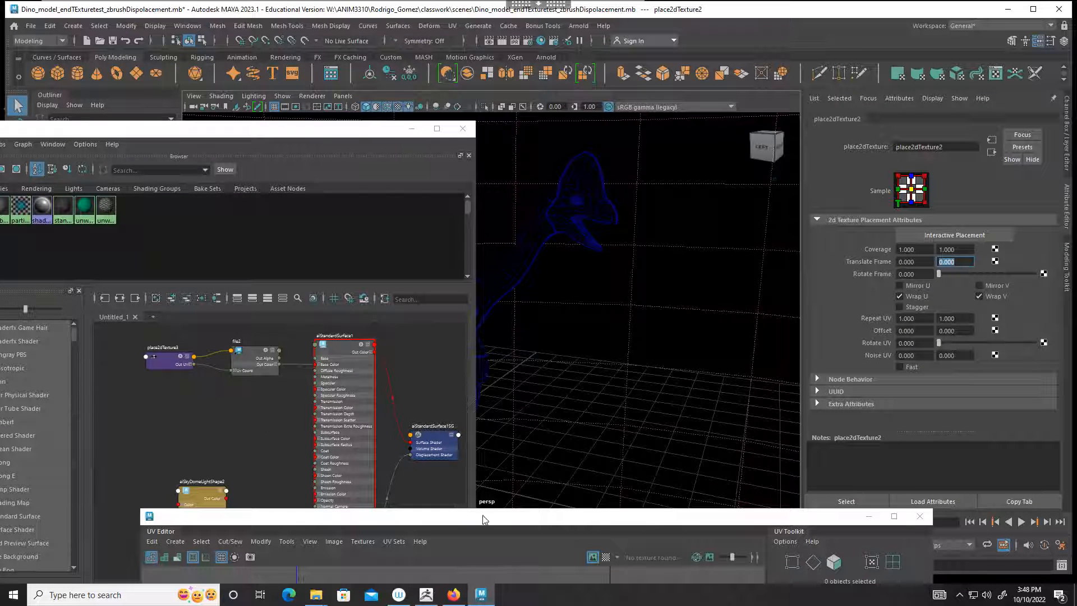
Step: On place2dTexture3, feeding the color file, set the V value of Translate Frame to -1 and enable Mirror V
{"action": "left_click", "coordinate": [165, 360]}
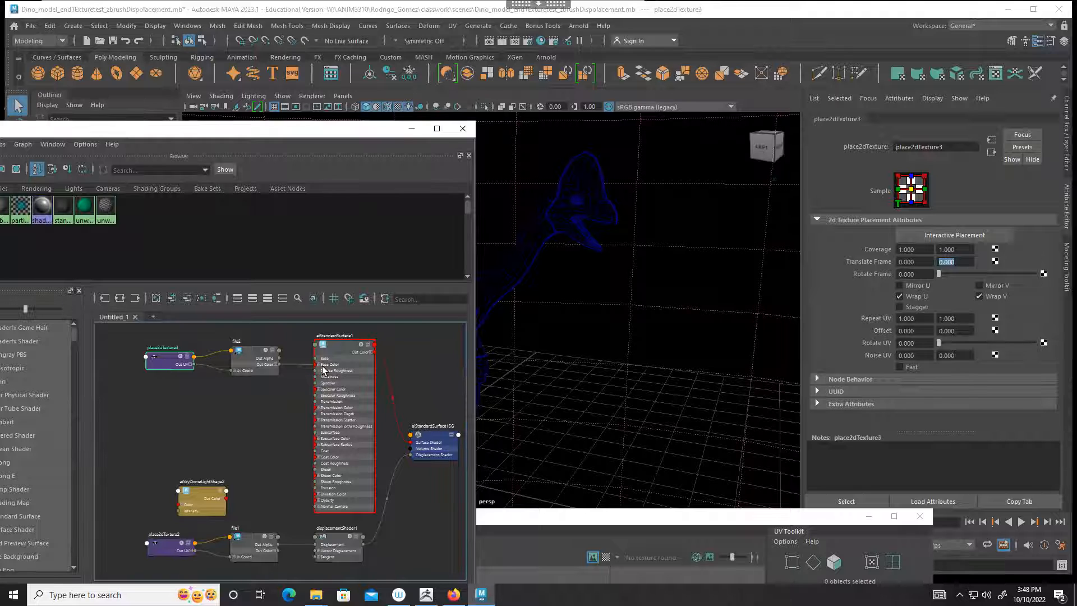
{"action": "left_click_drag", "start_coordinate": [938, 260], "coordinate": [976, 260]}
{"action": "type", "text": "-1"}
{"action": "key", "text": "Return"}
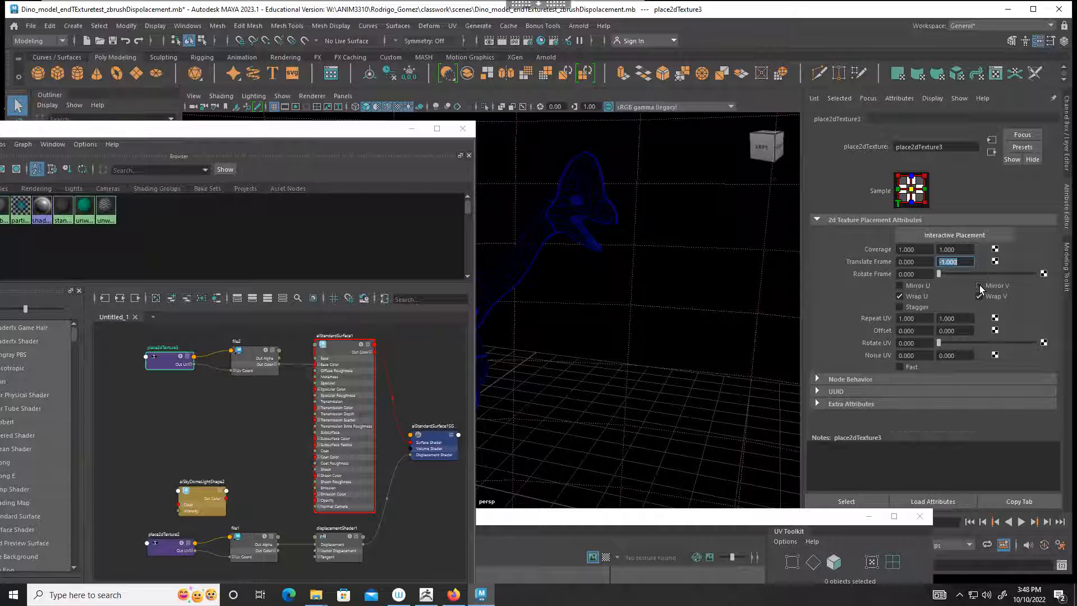
Step: Check the DinoBody UV shells against the flipped color texture, then minimize the UV Editor and close the separate UV Toolkit
{"action": "left_click_drag", "start_coordinate": [695, 515], "coordinate": [711, 185]}
{"action": "left_click", "coordinate": [588, 164]}
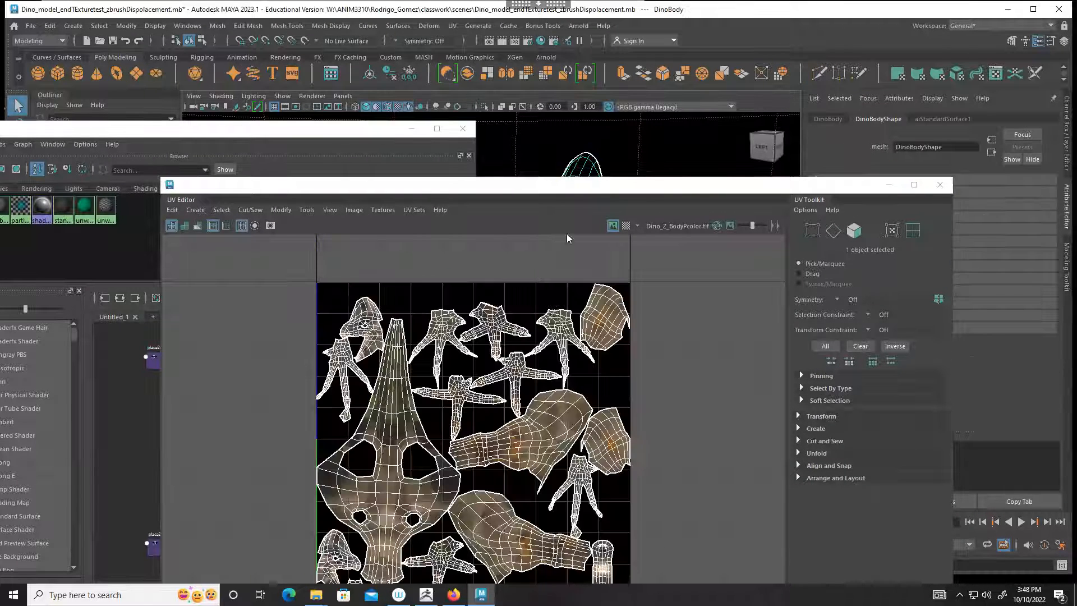
{"action": "left_click_drag", "start_coordinate": [561, 189], "coordinate": [507, 92]}
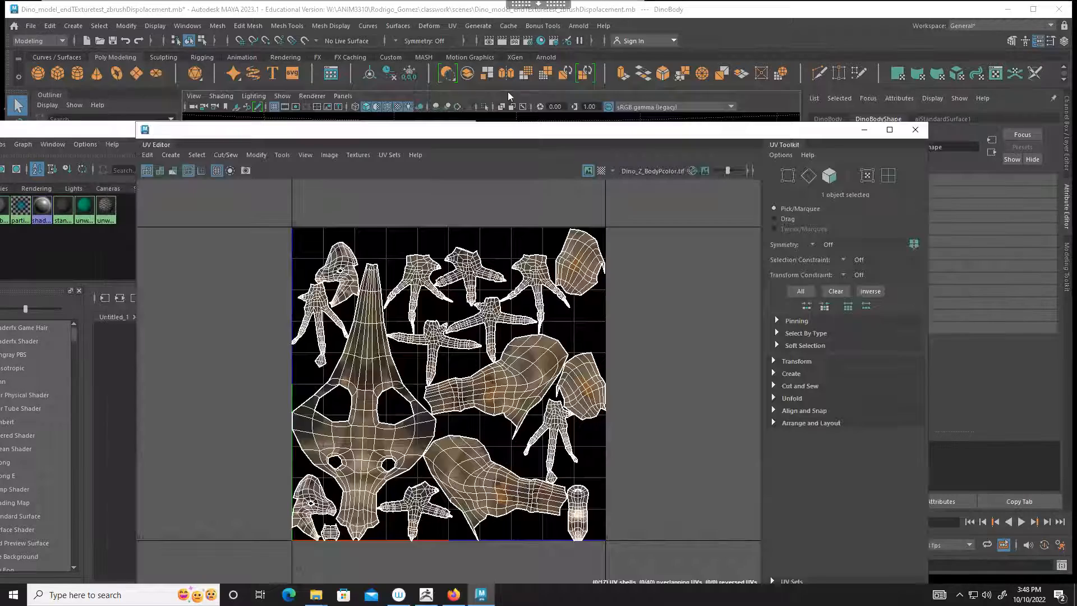
{"action": "left_click_drag", "start_coordinate": [439, 258], "coordinate": [438, 255]}
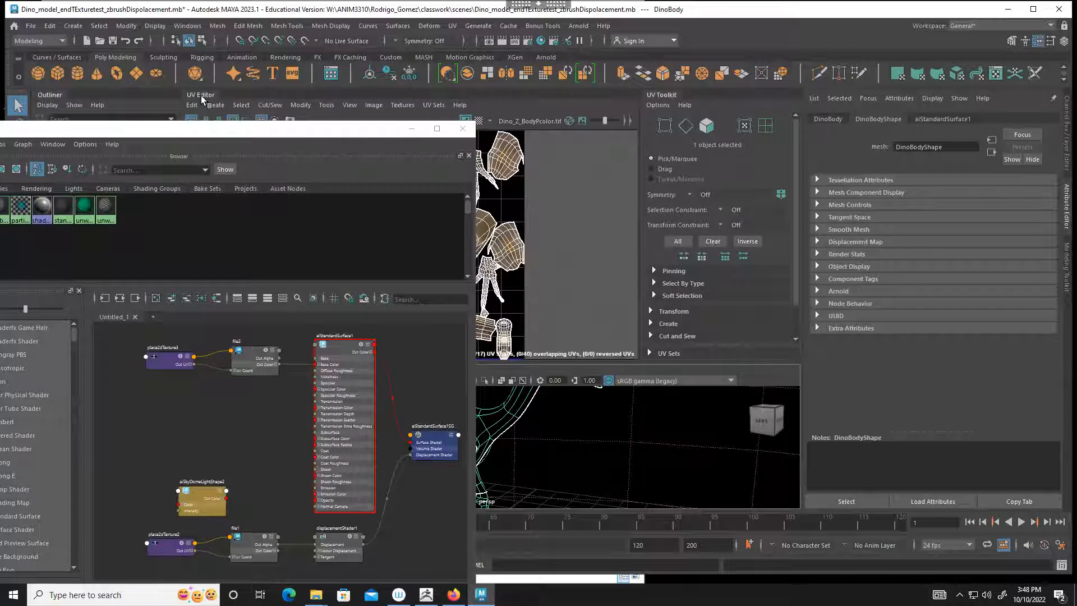
{"action": "left_click_drag", "start_coordinate": [206, 140], "coordinate": [211, 158]}
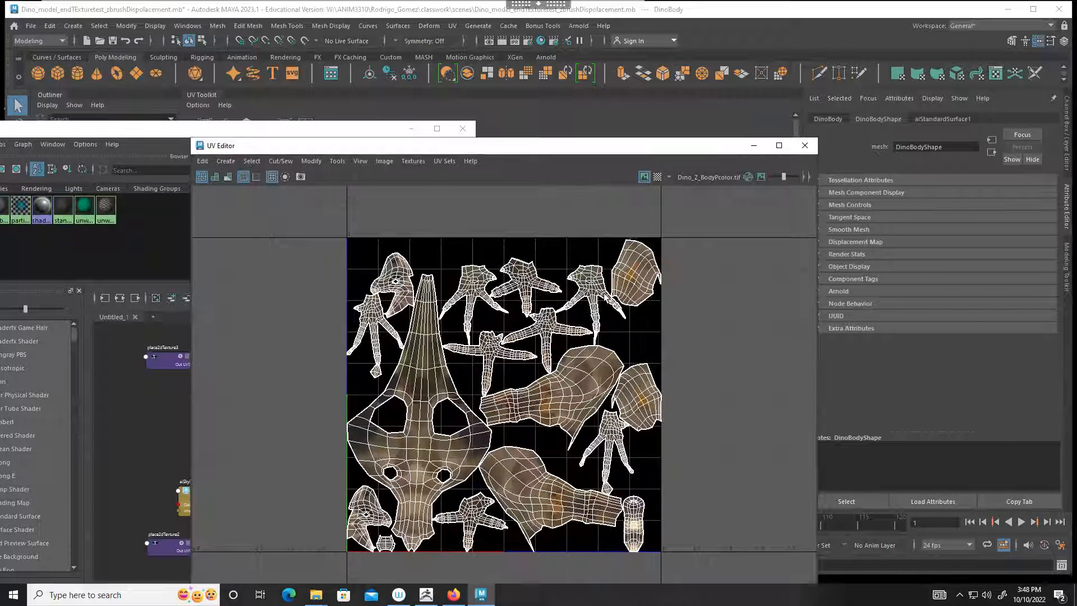
{"action": "left_click", "coordinate": [753, 147]}
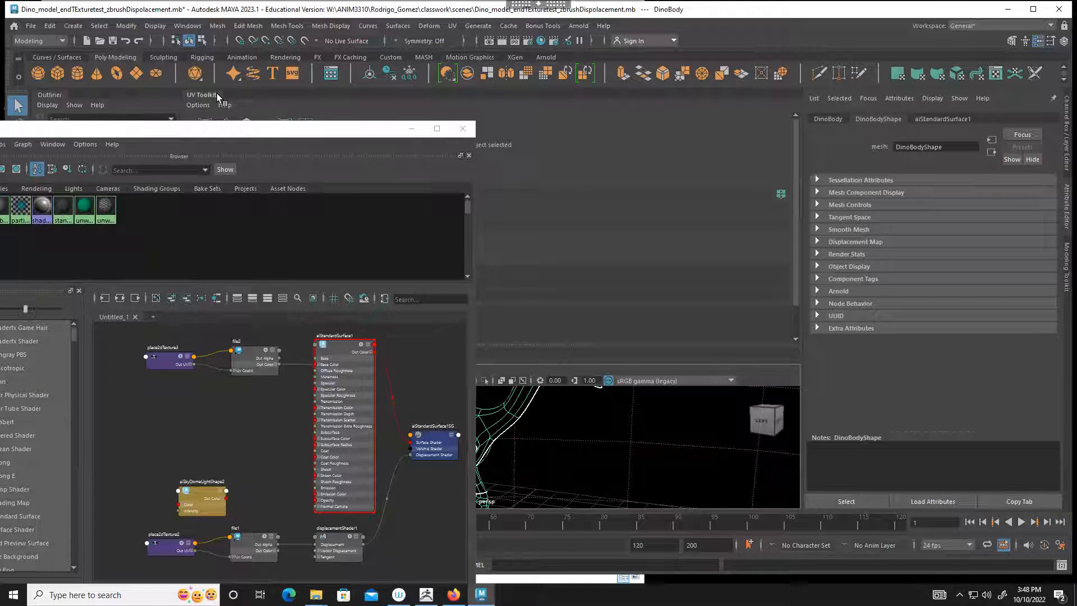
{"action": "left_click_drag", "start_coordinate": [216, 93], "coordinate": [275, 170]}
{"action": "left_click", "coordinate": [387, 171]}
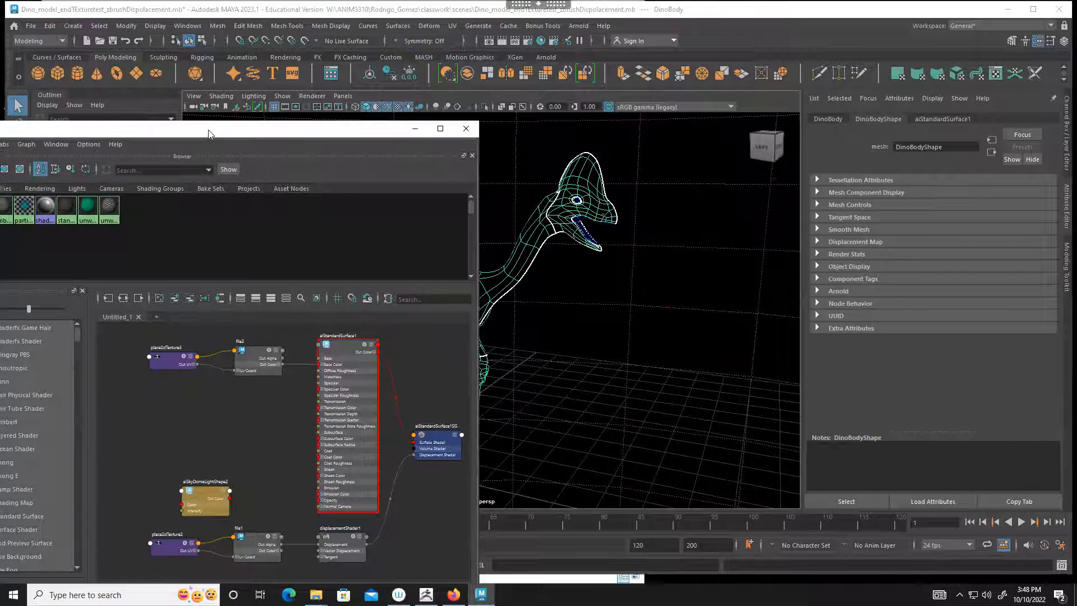
Step: Render the dinosaur in the Arnold RenderView, stop the render, minimize the Hypershade and move the render window off the viewport model
{"action": "left_click_drag", "start_coordinate": [201, 132], "coordinate": [322, 68]}
{"action": "left_click", "coordinate": [118, 577]}
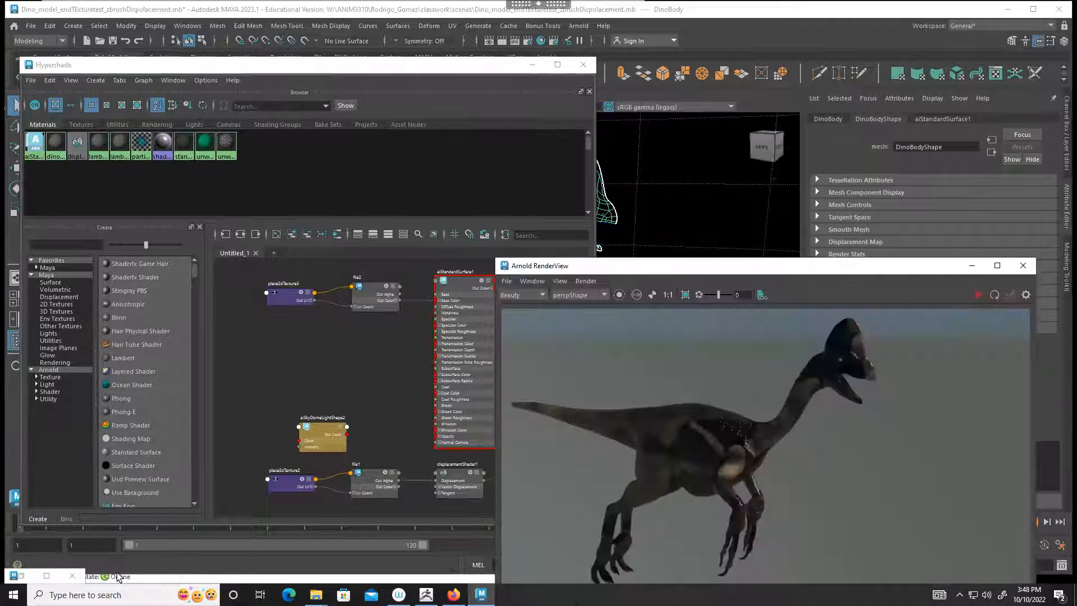
{"action": "left_click", "coordinate": [978, 294]}
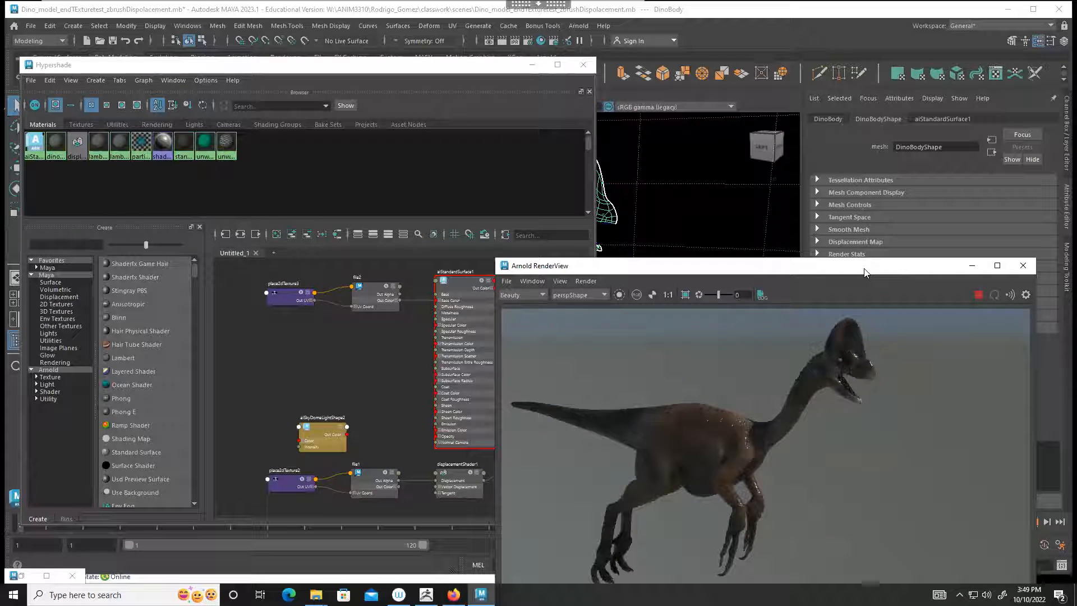
{"action": "left_click_drag", "start_coordinate": [855, 266], "coordinate": [745, 159]}
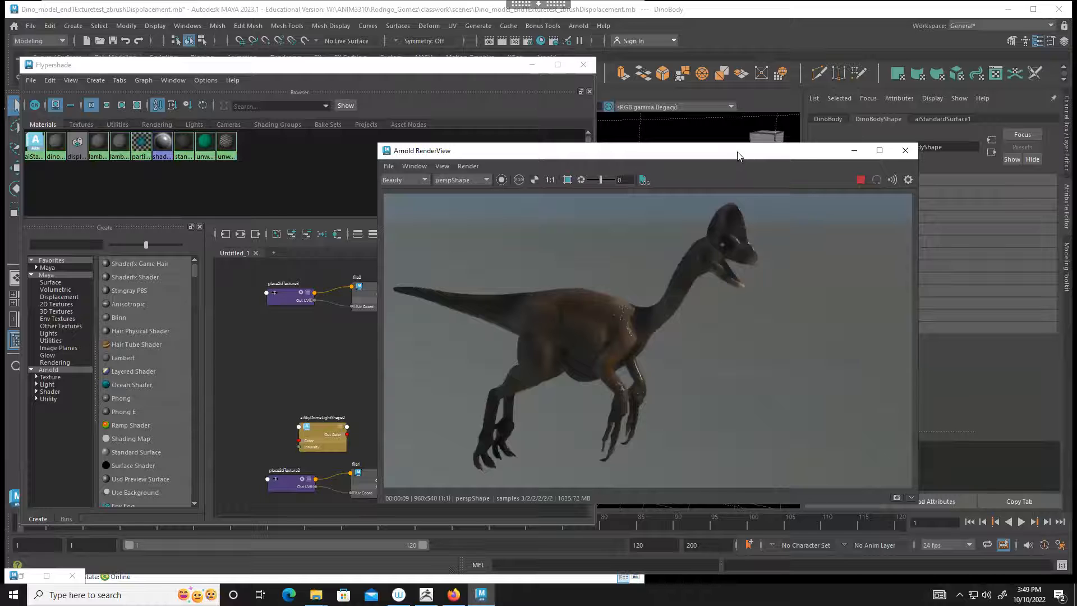
{"action": "left_click", "coordinate": [860, 179]}
{"action": "left_click", "coordinate": [536, 65]}
{"action": "left_click_drag", "start_coordinate": [667, 150], "coordinate": [305, 165]}
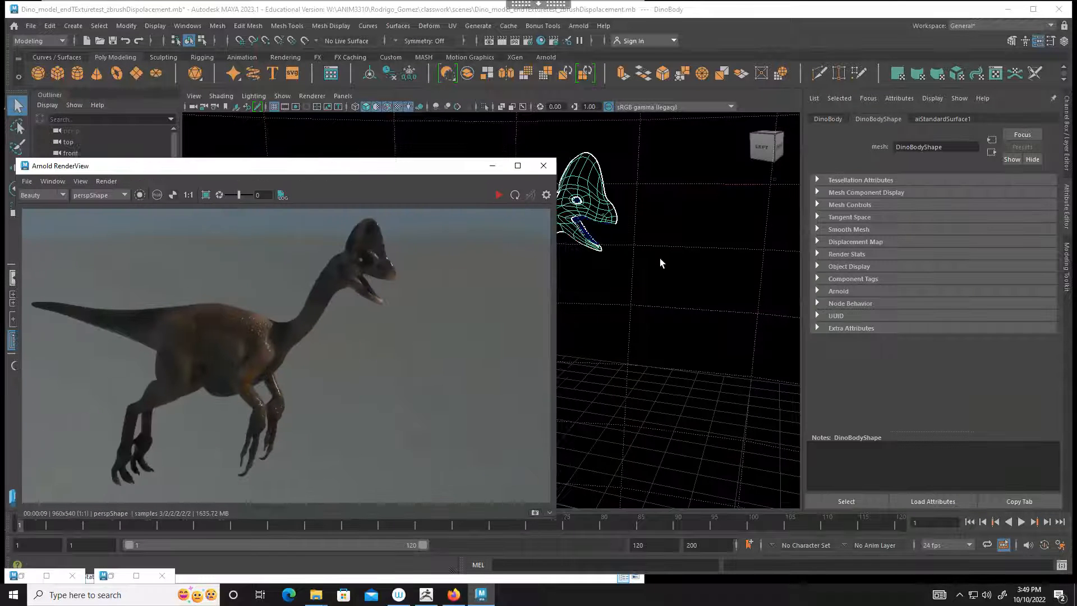
Step: Render a closer view of the dinosaur's neck and body from its opposite side, stop the render and minimize the RenderView
{"action": "scroll", "coordinate": [685, 265], "scroll_direction": "up", "scroll_amount": 5}
{"action": "middle_click_drag", "start_coordinate": [662, 226], "coordinate": [689, 299], "text": "alt"}
{"action": "left_click_drag", "start_coordinate": [689, 299], "coordinate": [577, 288], "text": "alt"}
{"action": "middle_click_drag", "start_coordinate": [687, 281], "coordinate": [694, 291], "text": "alt"}
{"action": "left_click_drag", "start_coordinate": [695, 291], "coordinate": [644, 291], "text": "alt"}
{"action": "scroll", "coordinate": [639, 299], "scroll_direction": "up", "scroll_amount": 2}
{"action": "middle_click_drag", "start_coordinate": [639, 299], "coordinate": [646, 261], "text": "alt"}
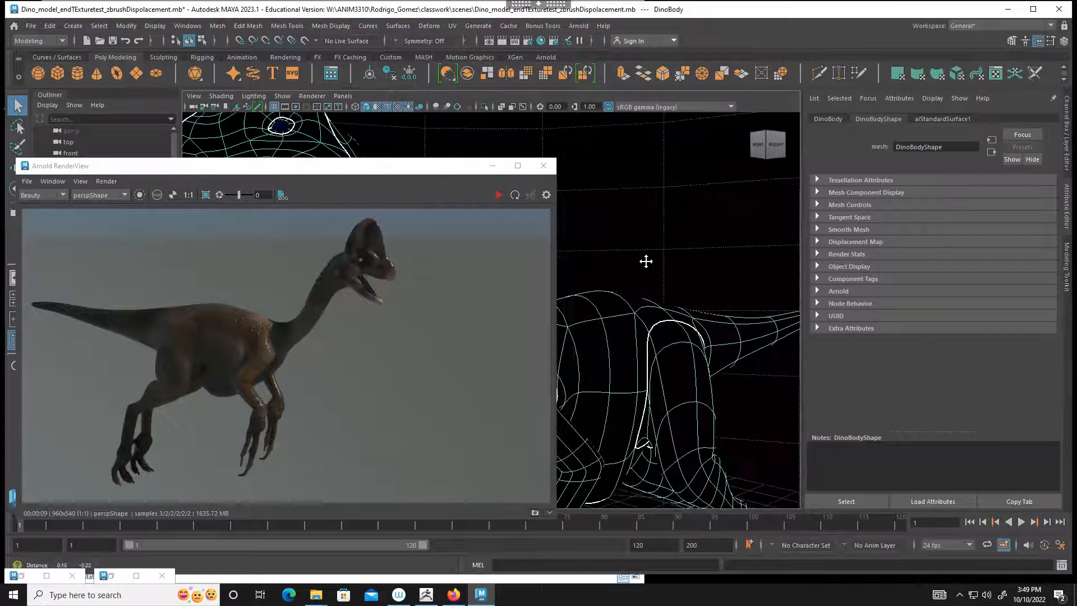
{"action": "left_click", "coordinate": [496, 195]}
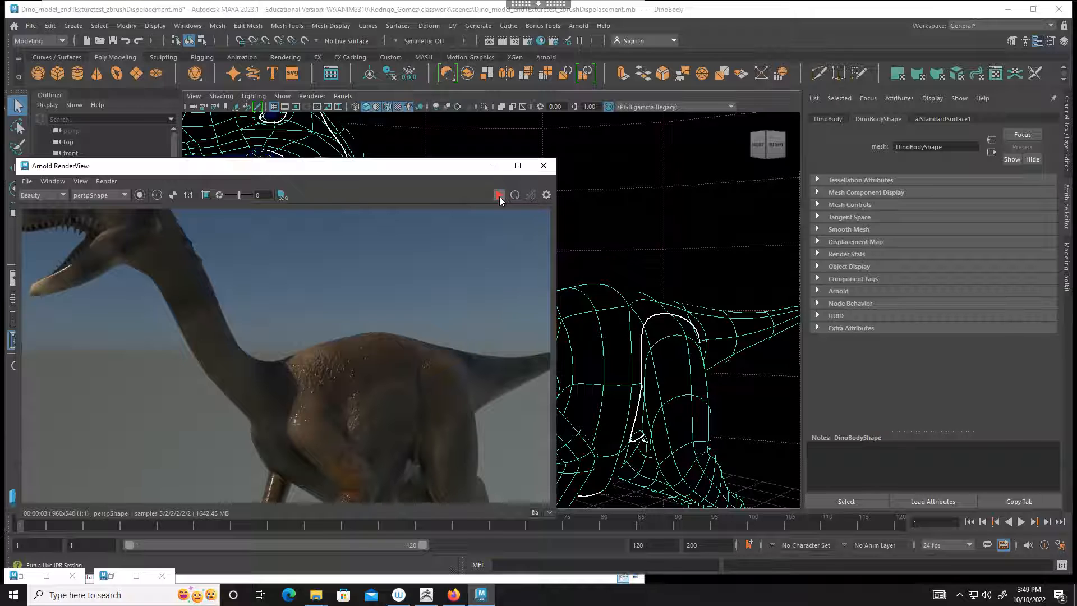
{"action": "left_click", "coordinate": [492, 166]}
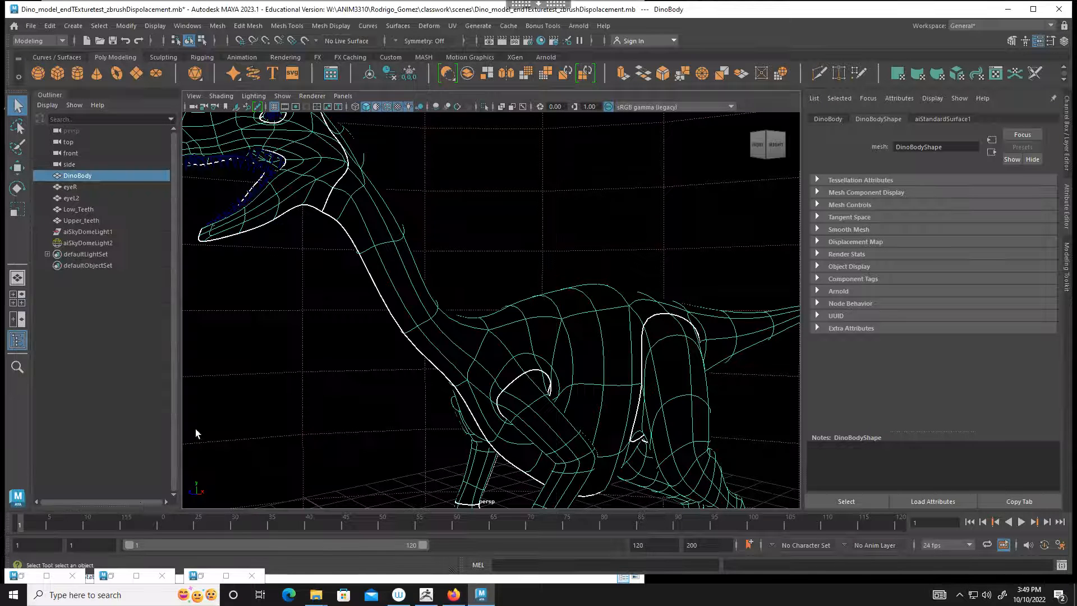
Step: Close the UV Editor, bring back the Hypershade and set the Specular Roughness of aiStandardSurface1 to 0.327
{"action": "left_click", "coordinate": [21, 576]}
{"action": "left_click", "coordinate": [807, 145]}
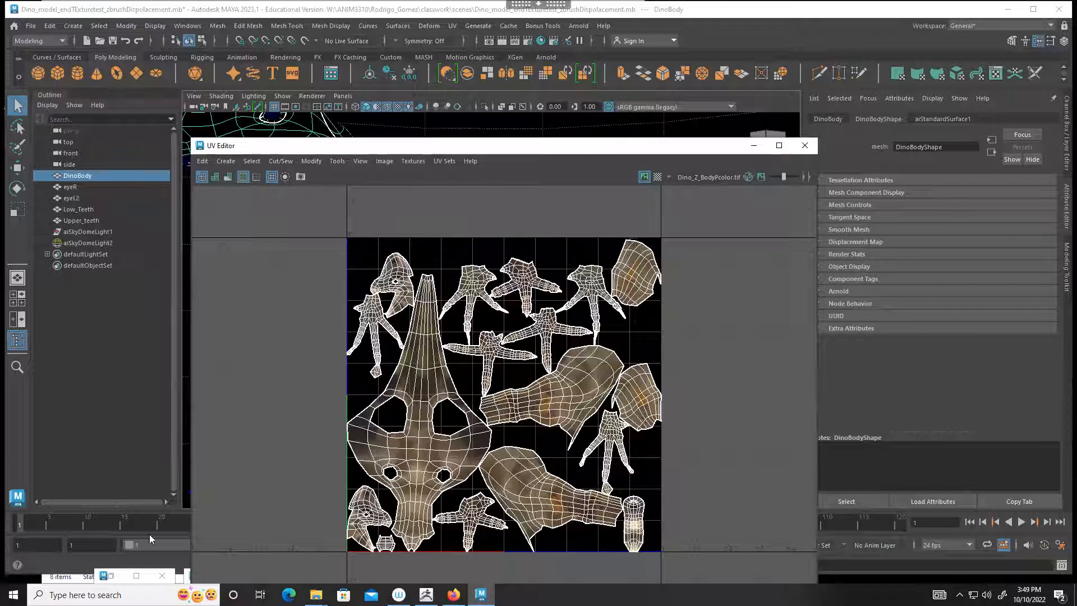
{"action": "left_click", "coordinate": [111, 577]}
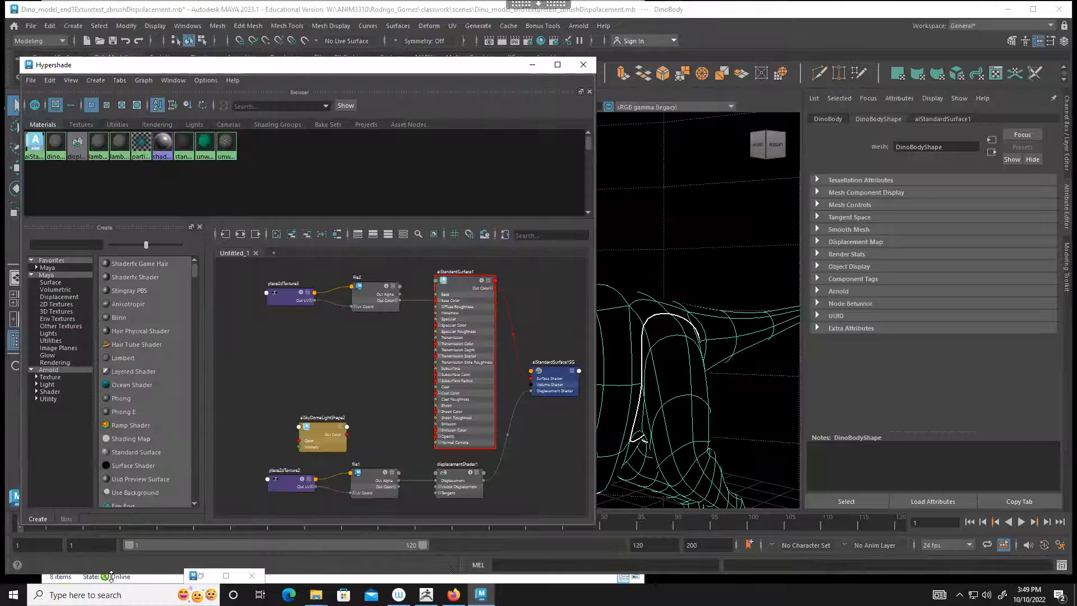
{"action": "left_click", "coordinate": [458, 354]}
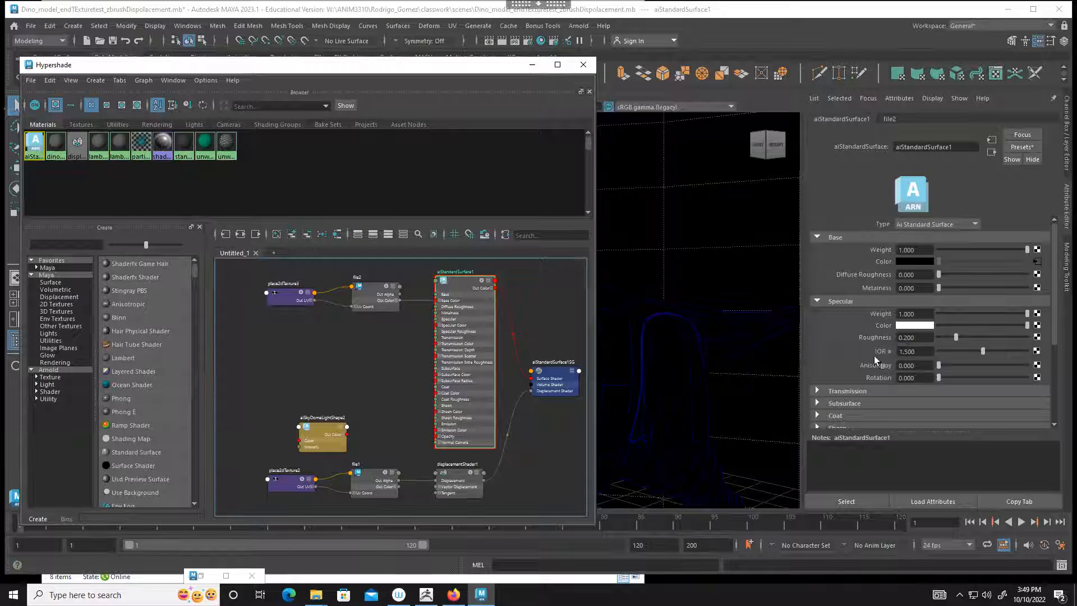
{"action": "left_click", "coordinate": [963, 336]}
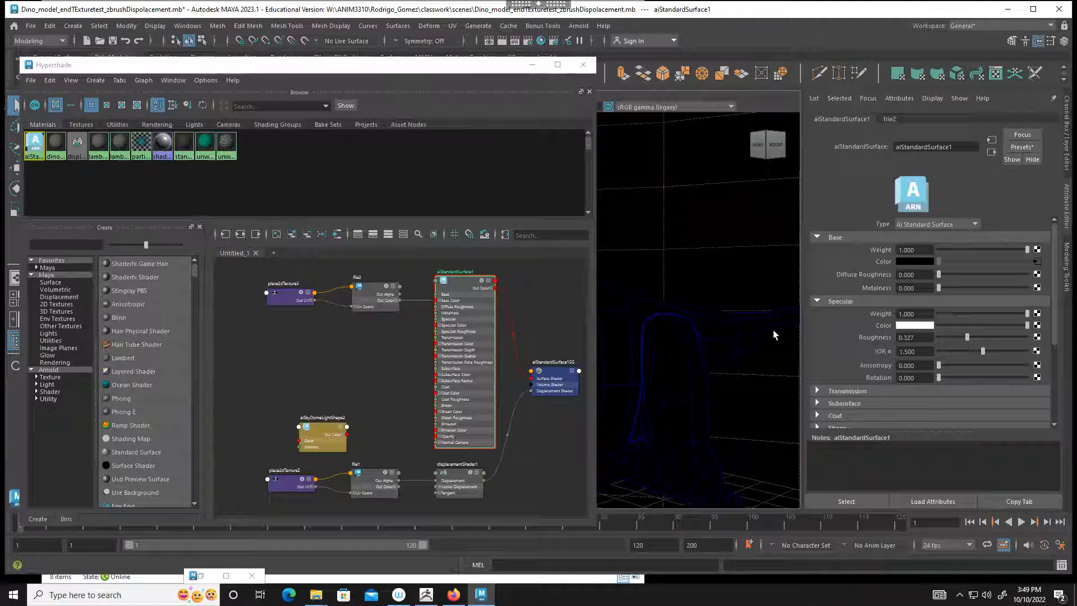
Step: Start a live Arnold render and raise the Specular Roughness of aiStandardSurface1 to 0.417
{"action": "left_click", "coordinate": [200, 575]}
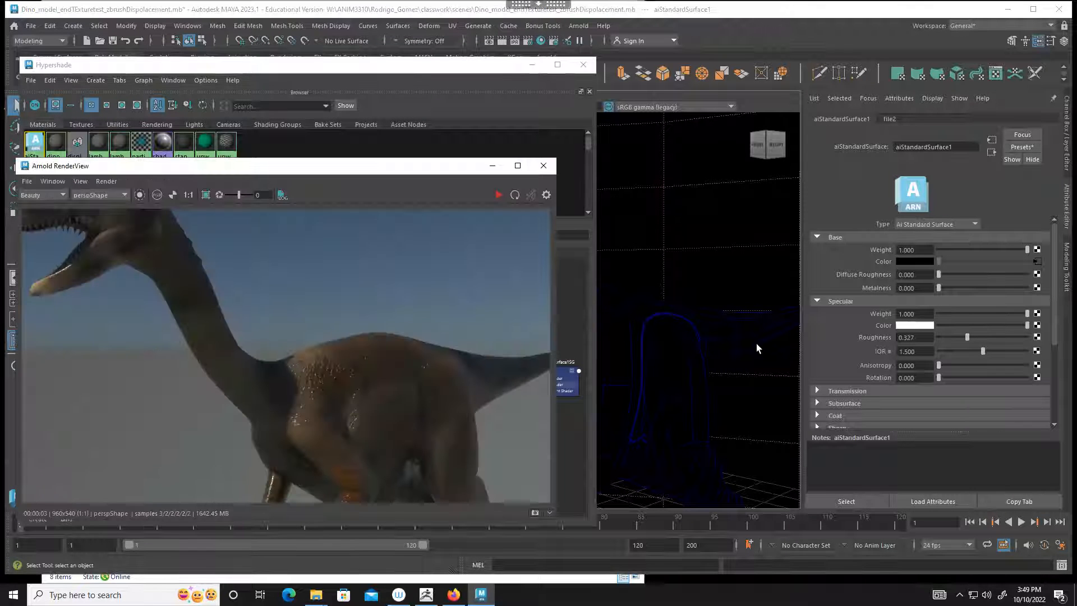
{"action": "left_click", "coordinate": [499, 195]}
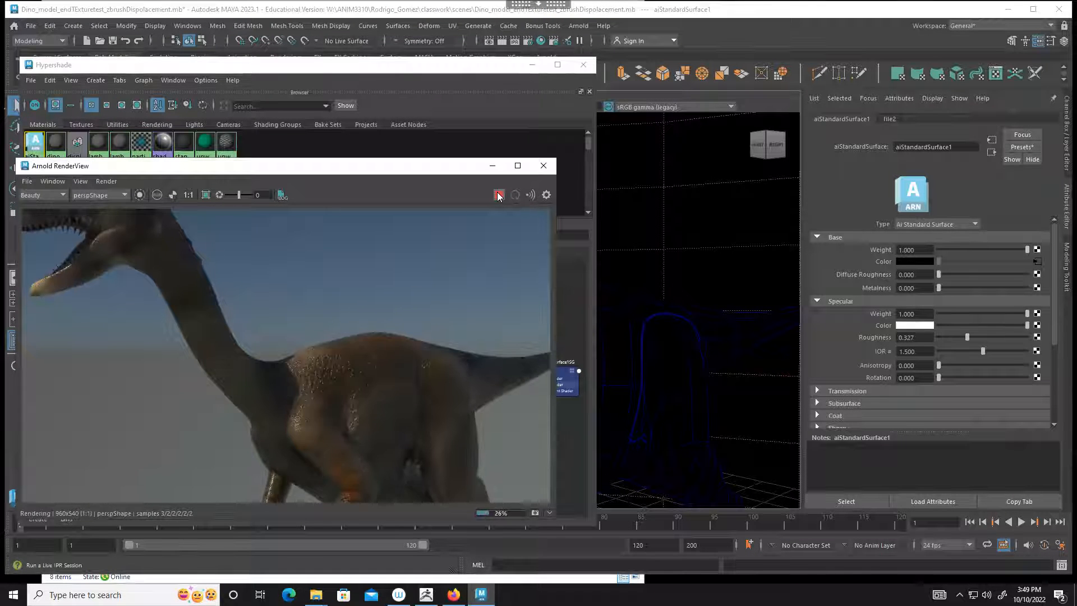
{"action": "left_click", "coordinate": [973, 336]}
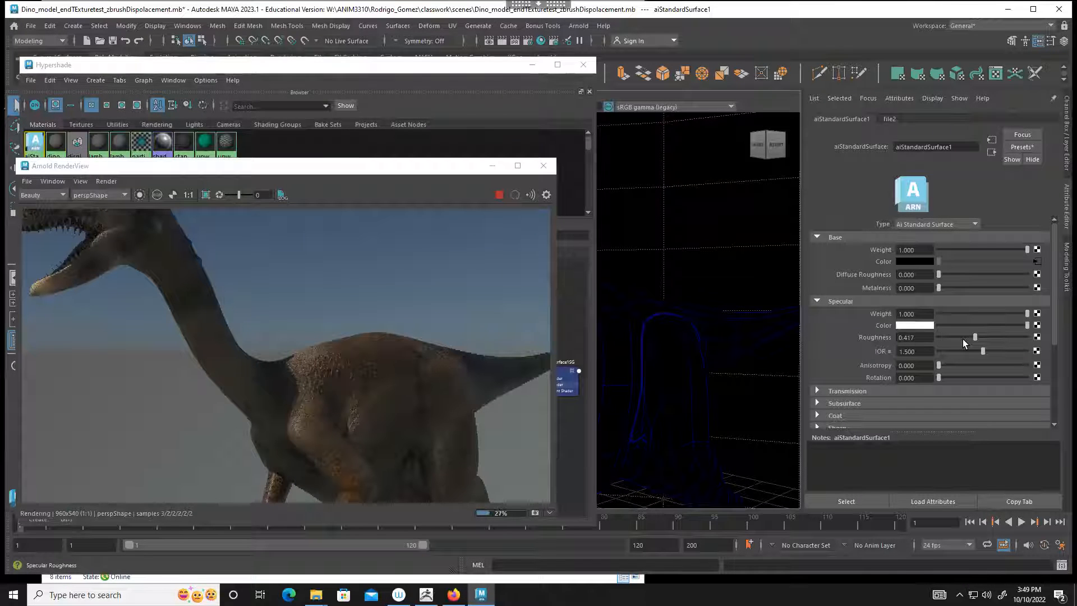
Step: Examine the dinosaur's skin color, displacement detail and highlights from several angles and distances in the live Arnold render
{"action": "left_click_drag", "start_coordinate": [651, 296], "coordinate": [732, 265], "text": "alt"}
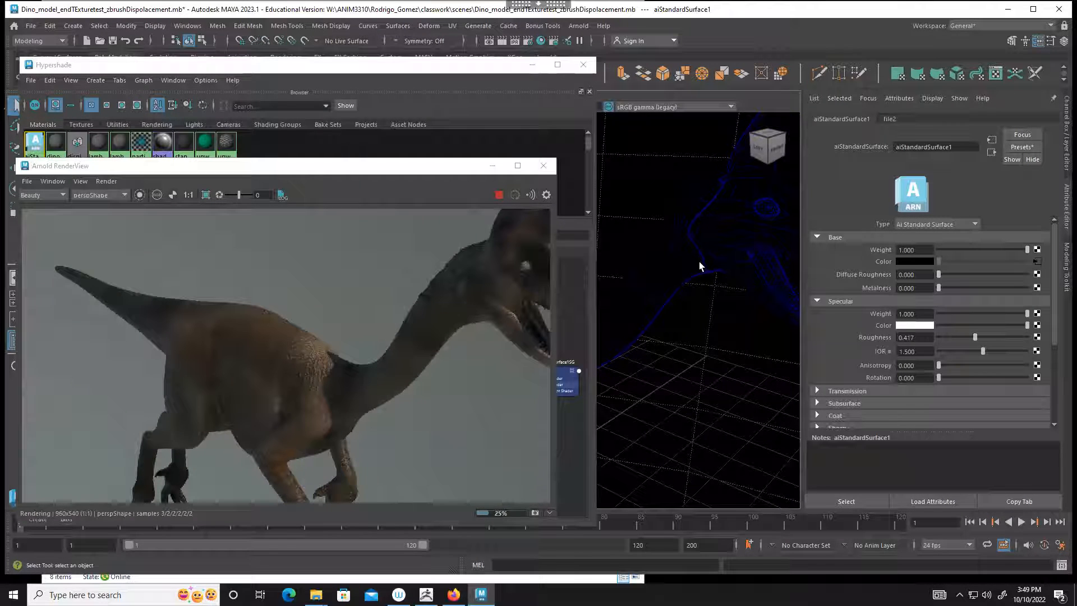
{"action": "right_click_drag", "start_coordinate": [661, 271], "coordinate": [758, 274], "text": "alt"}
{"action": "middle_click_drag", "start_coordinate": [705, 269], "coordinate": [689, 213], "text": "alt"}
{"action": "left_click_drag", "start_coordinate": [736, 255], "coordinate": [660, 286], "text": "alt"}
{"action": "mouse_move", "coordinate": [661, 286]}
{"action": "right_mouse_down", "text": "alt"}
{"action": "mouse_move", "coordinate": [641, 255]}
{"action": "mouse_move", "coordinate": [729, 275]}
{"action": "mouse_move", "coordinate": [678, 288]}
{"action": "right_mouse_up", "text": "alt"}
{"action": "middle_click_drag", "start_coordinate": [634, 277], "coordinate": [723, 278], "text": "alt"}
{"action": "left_click_drag", "start_coordinate": [678, 285], "coordinate": [632, 300], "text": "alt"}
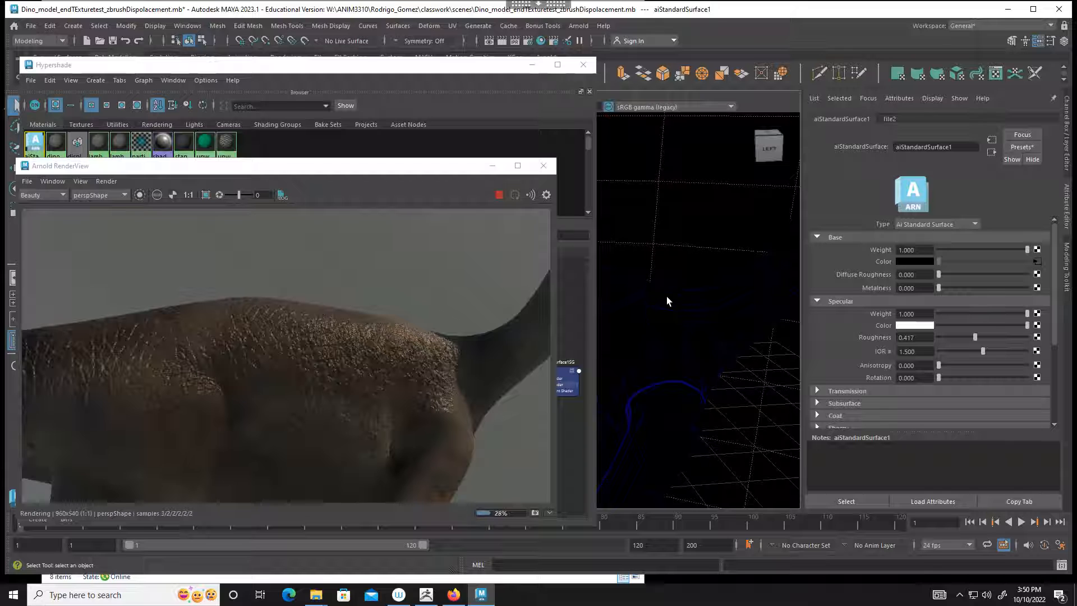
{"action": "right_click_drag", "start_coordinate": [699, 313], "coordinate": [621, 289], "text": "alt"}
{"action": "left_click_drag", "start_coordinate": [664, 286], "coordinate": [608, 264], "text": "alt"}
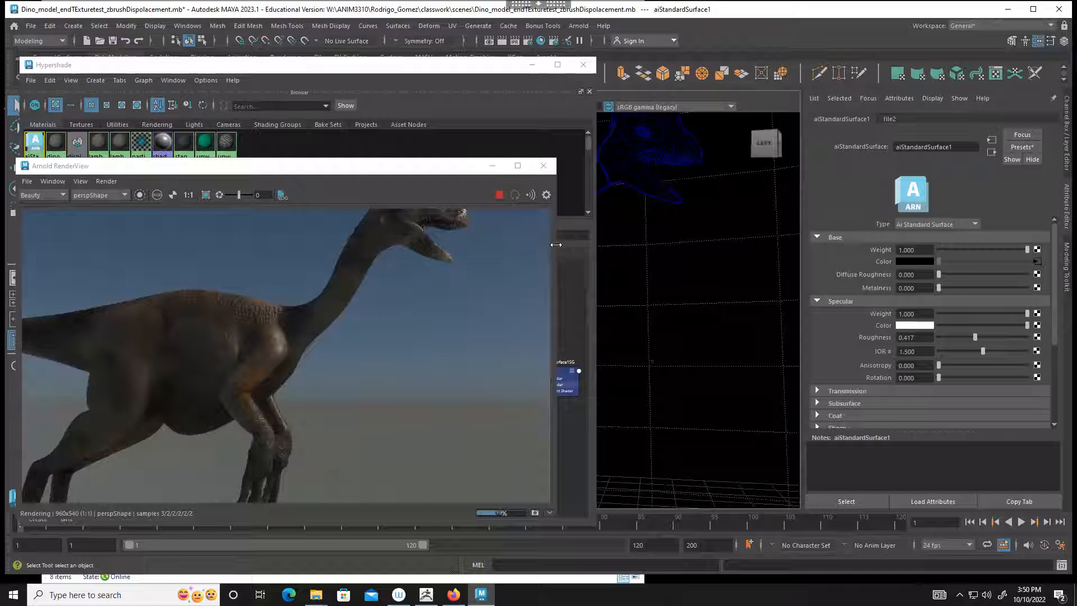
Step: Stop the live Arnold render and save the scene under its current file name
{"action": "left_click", "coordinate": [499, 195]}
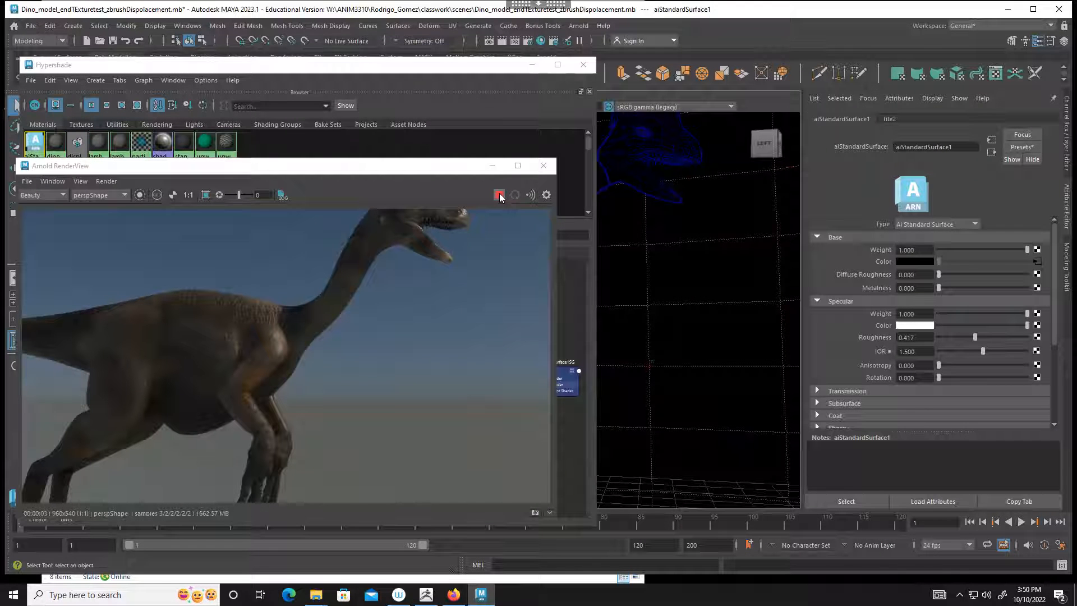
{"action": "left_click", "coordinate": [27, 26]}
{"action": "left_click", "coordinate": [66, 95]}
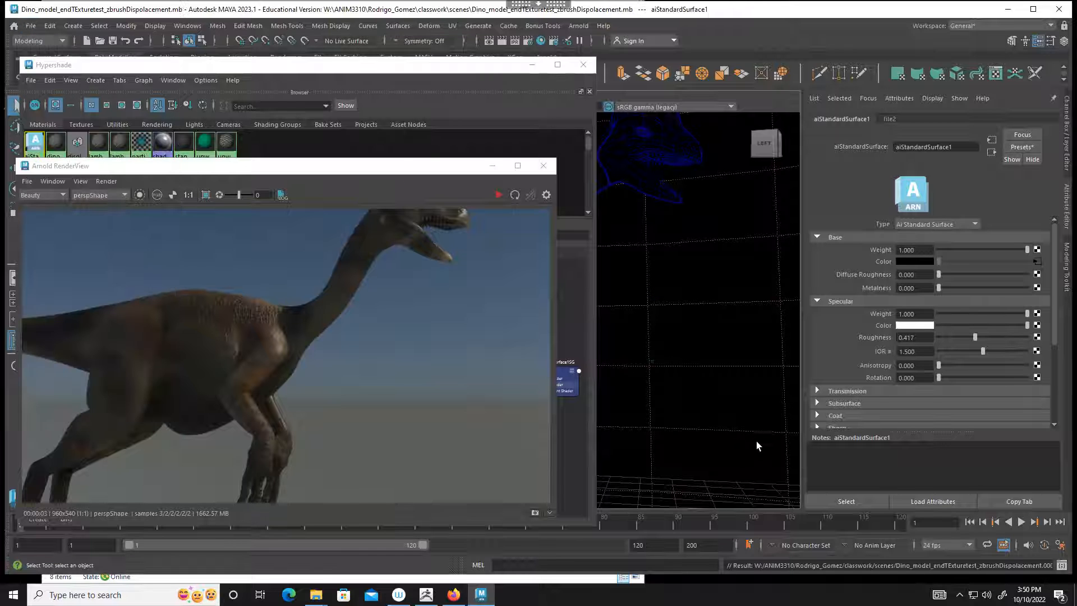